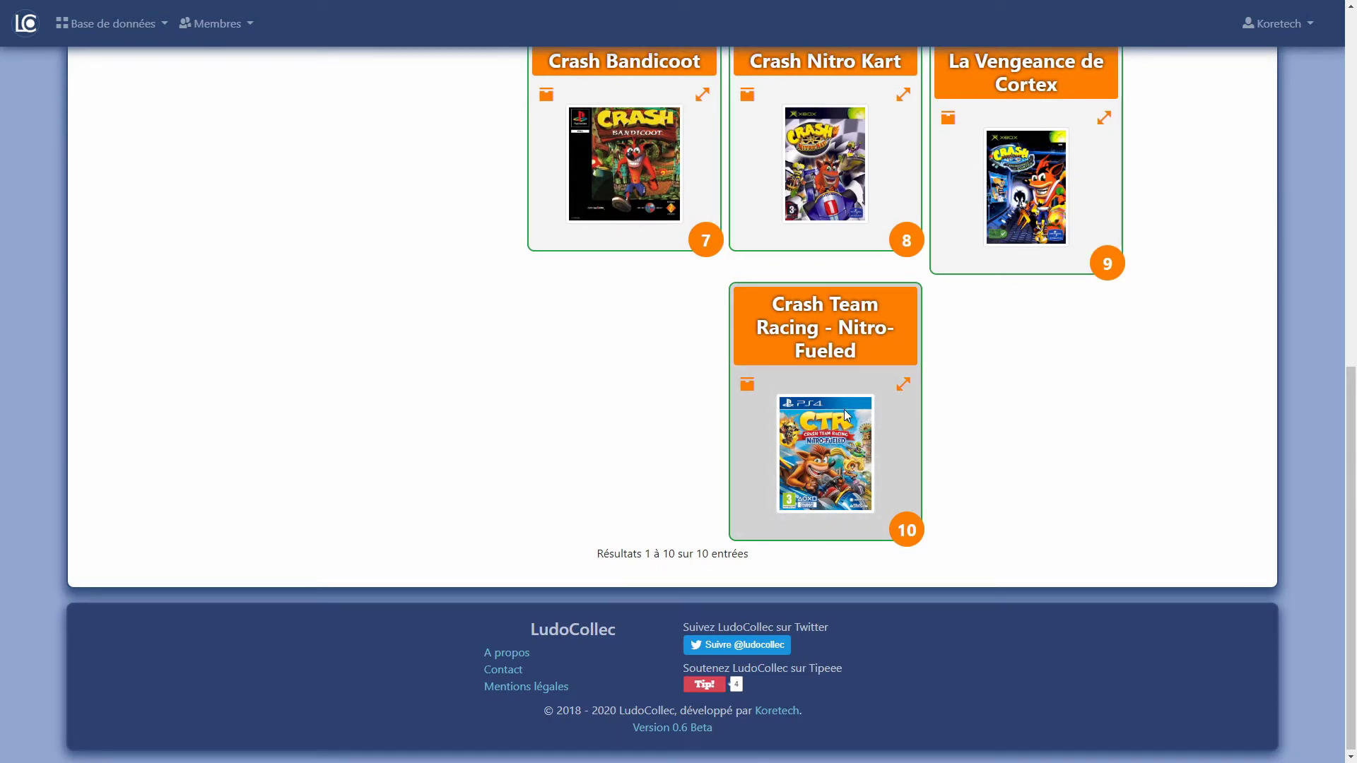
Step: Open the reordering page of the Top 10 des jeux Crash Bandicoot list and review its ranked entries
scroll(394, 530, up, 10)
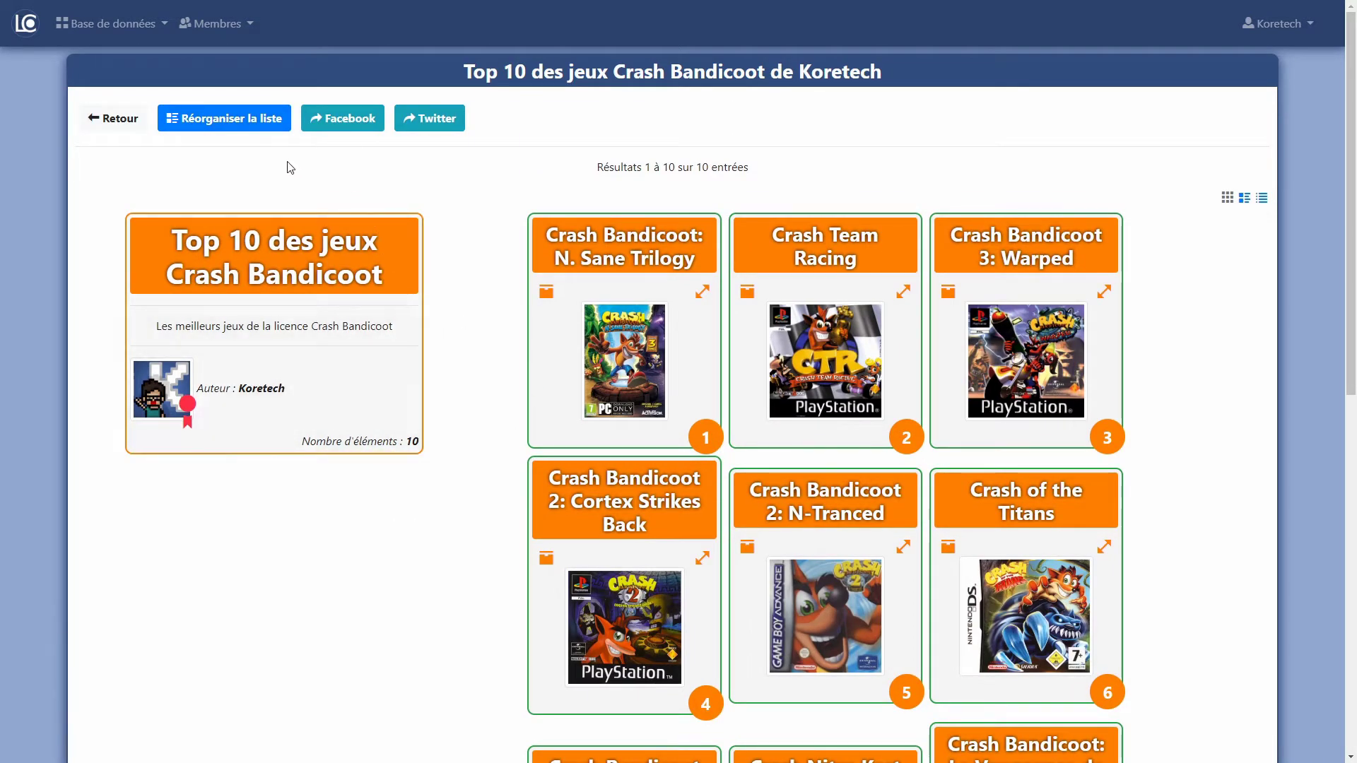
click(237, 129)
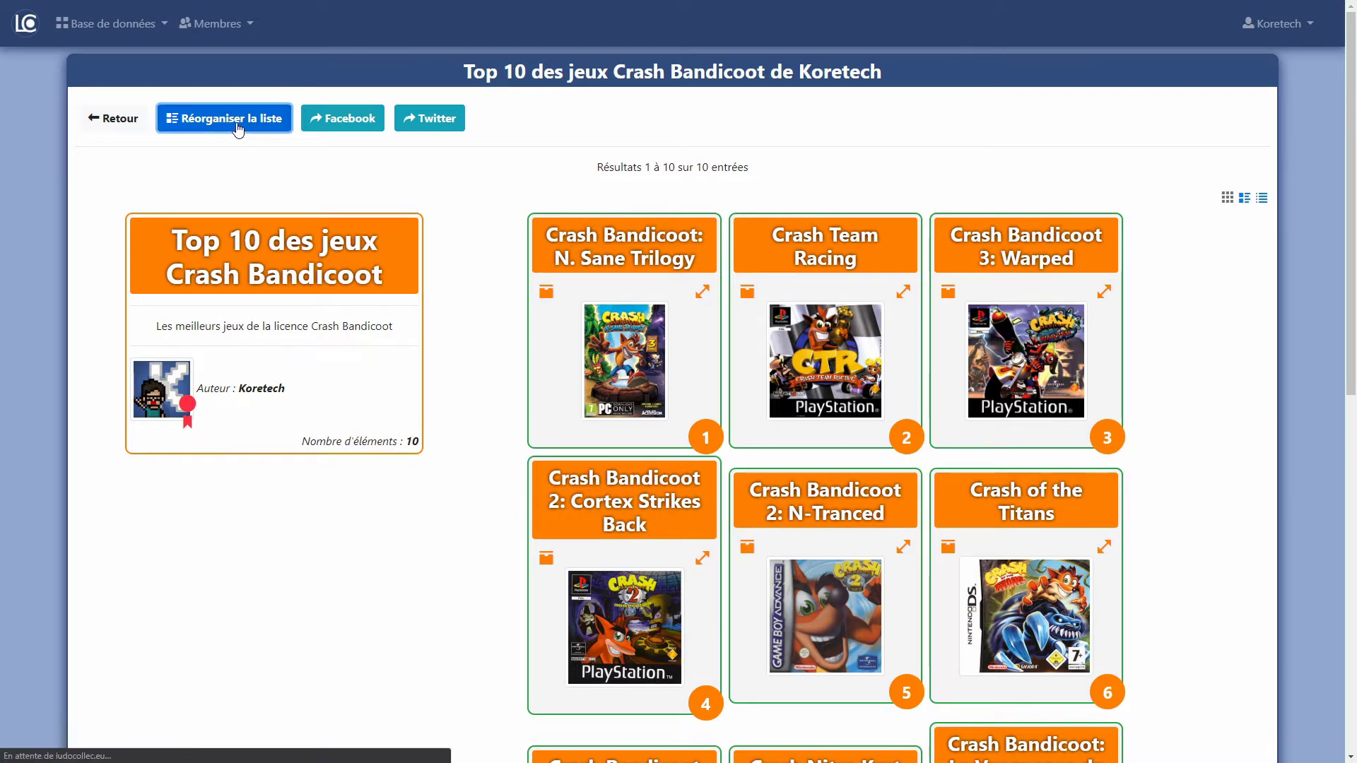
scroll(212, 220, down, 4)
scroll(241, 224, down, 2)
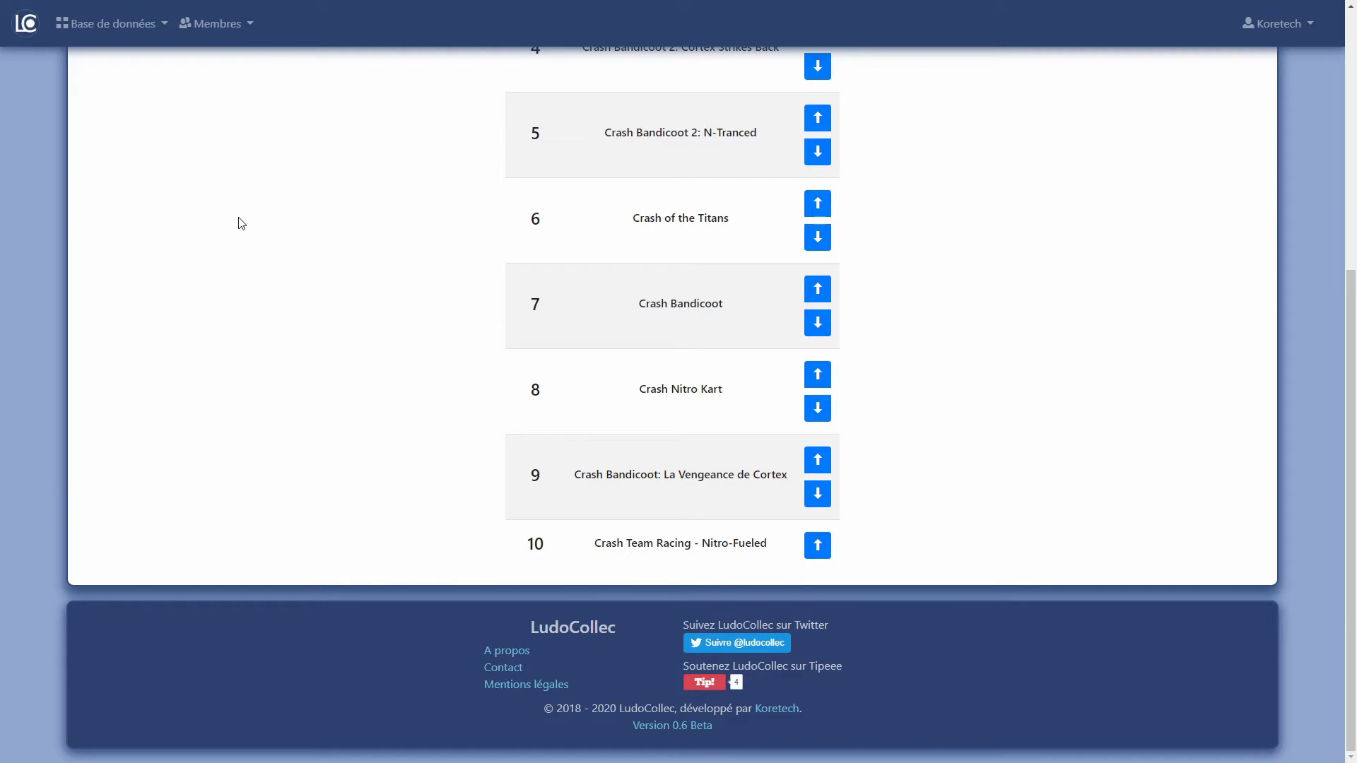
scroll(811, 238, up, 6)
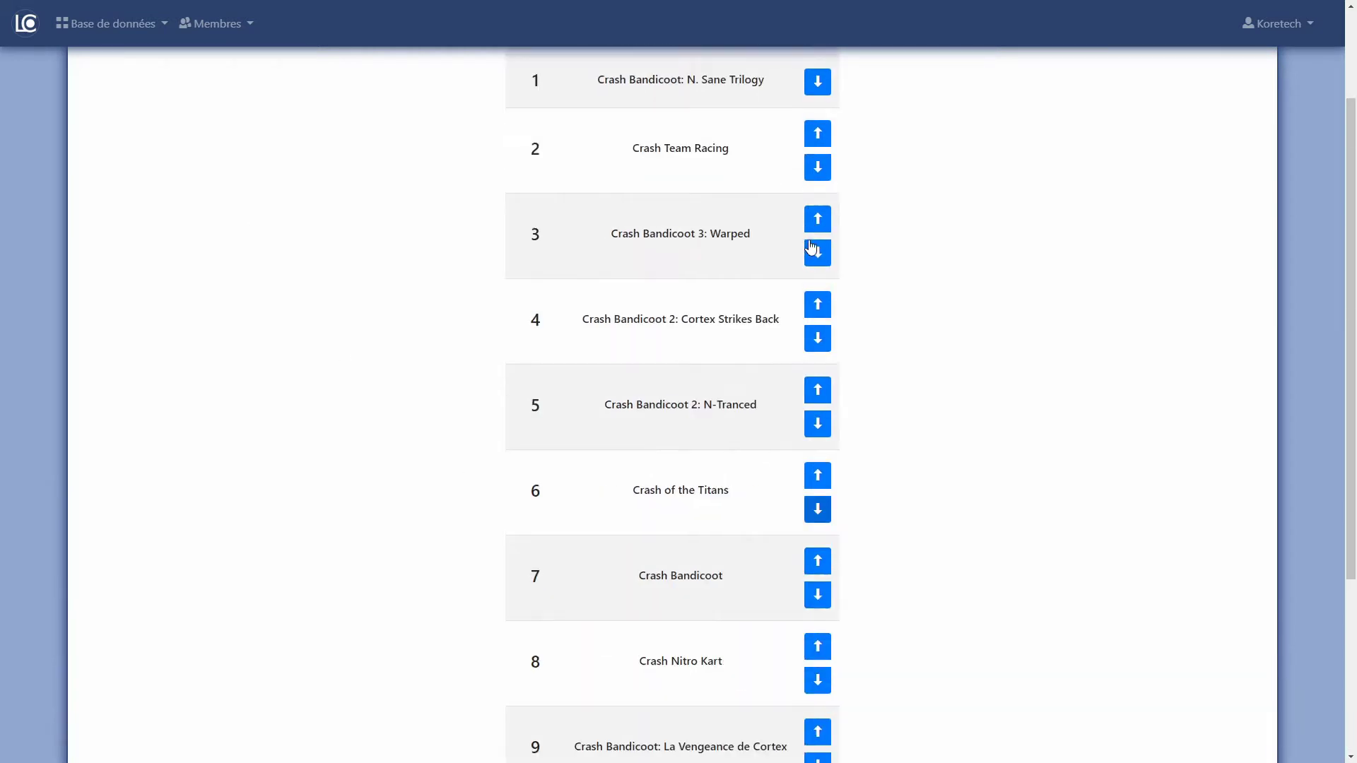
scroll(813, 176, down, 2)
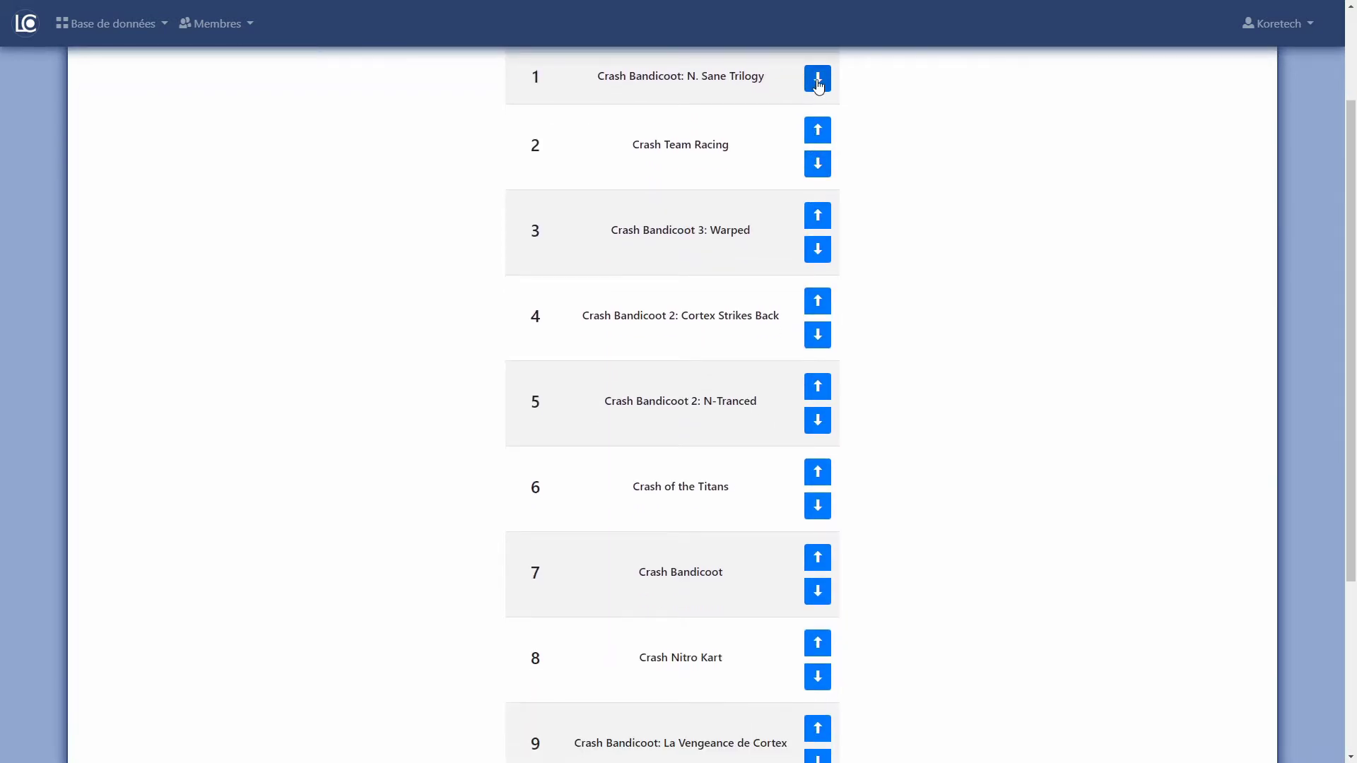
scroll(818, 85, down, 4)
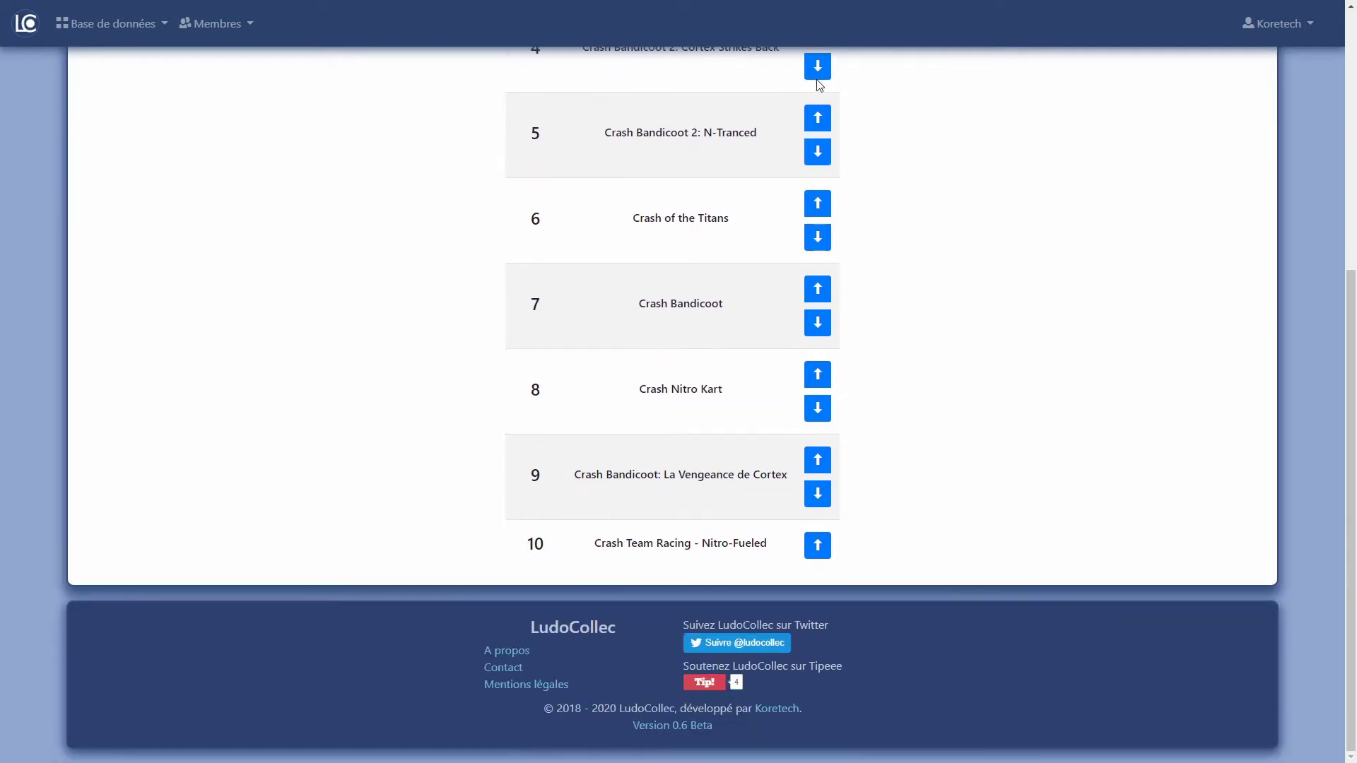
Step: Move Crash Team Racing - Nitro-Fueled from position 10 up to position 1 and save the new order
click(818, 545)
click(818, 460)
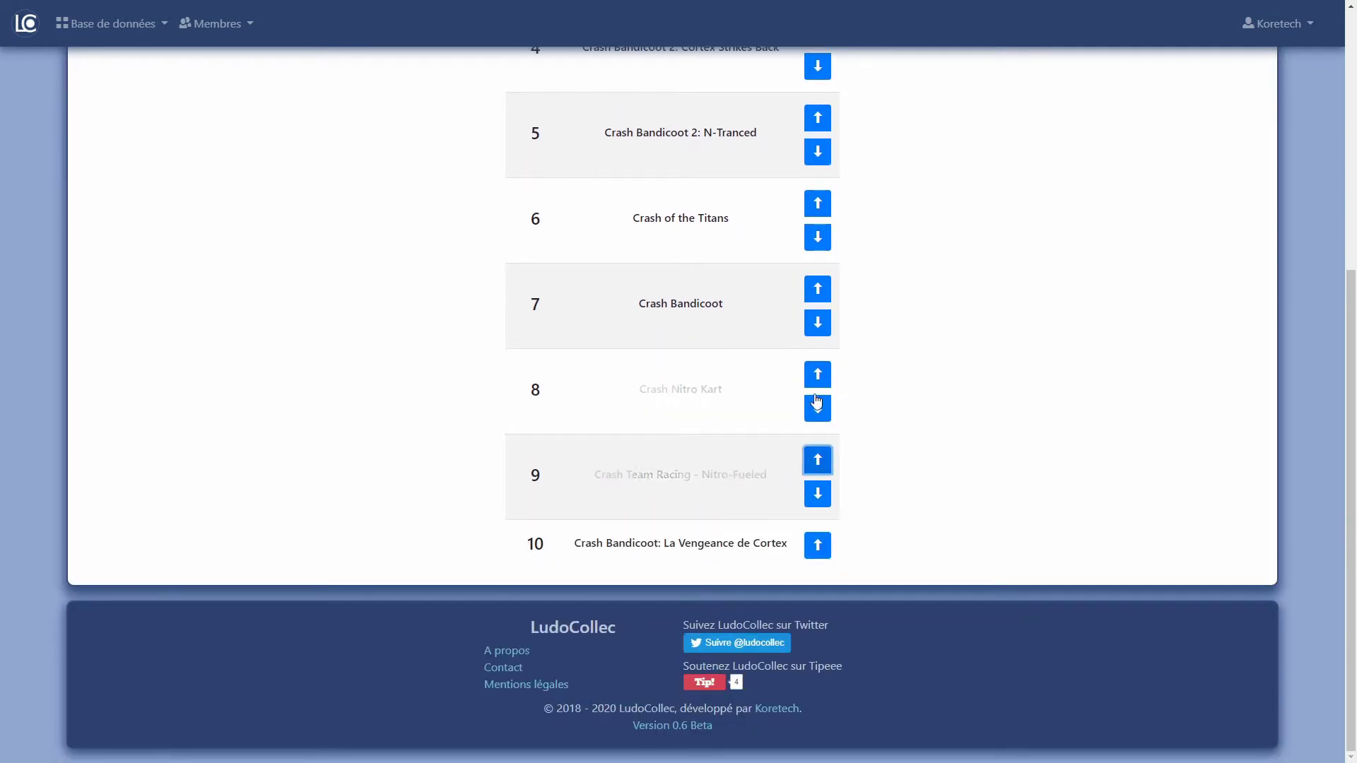
click(817, 374)
click(817, 289)
click(817, 203)
scroll(820, 268, up, 2)
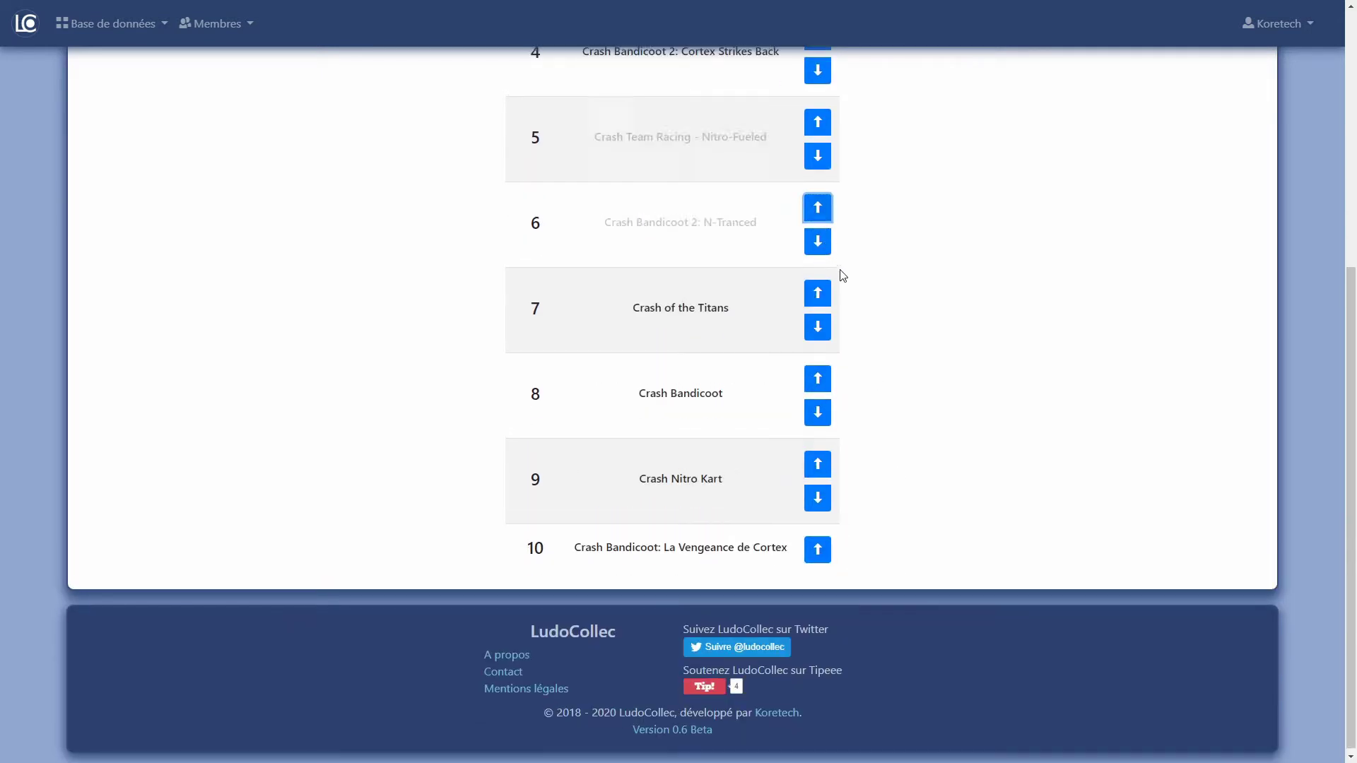
click(818, 259)
click(818, 175)
scroll(827, 233, up, 2)
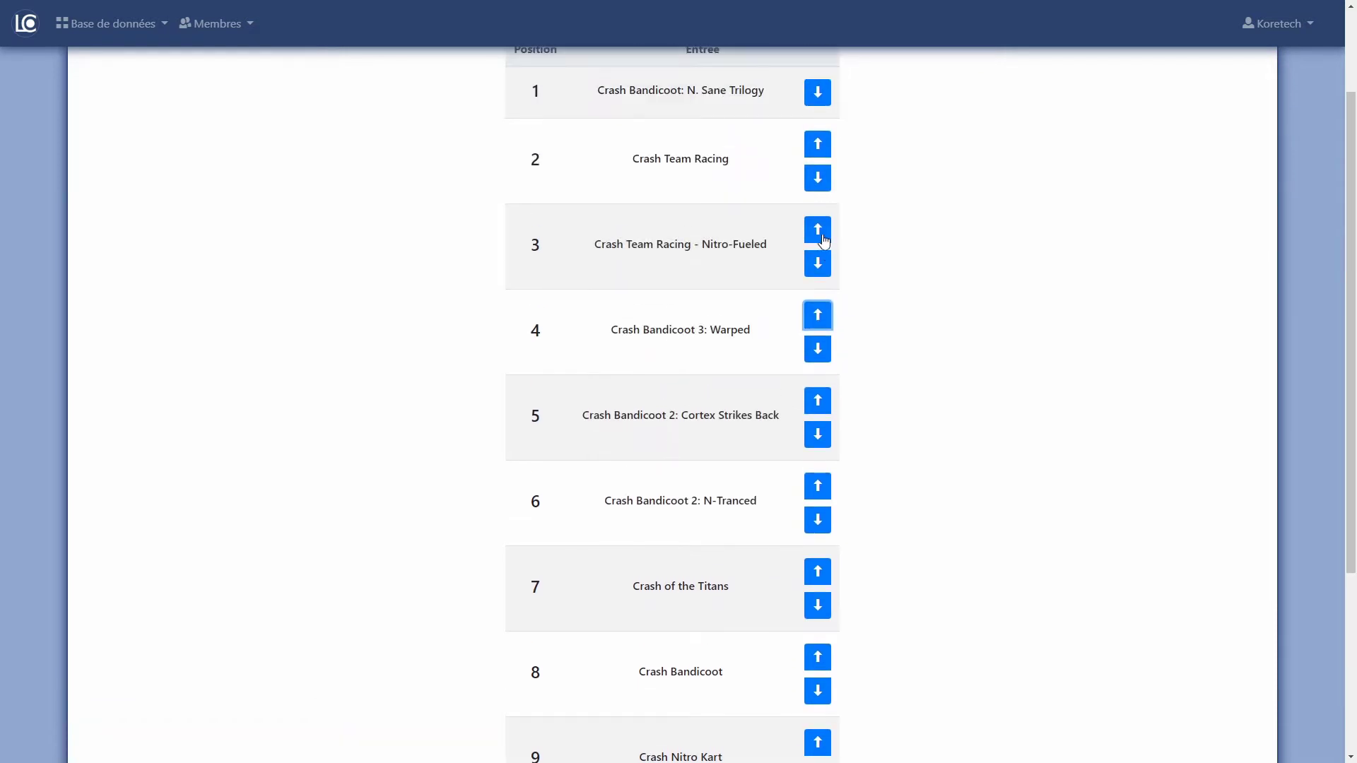
click(818, 235)
scroll(820, 233, up, 1)
click(818, 215)
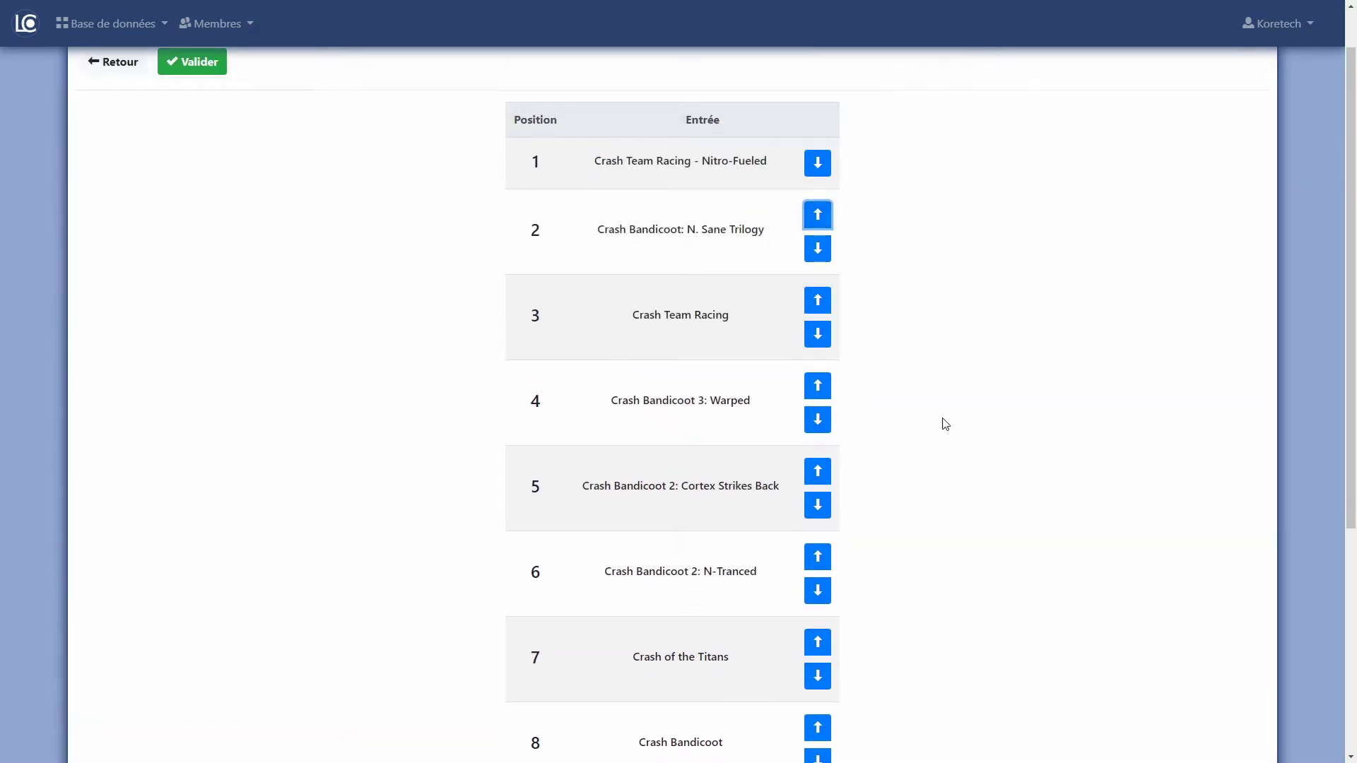
scroll(204, 412, up, 1)
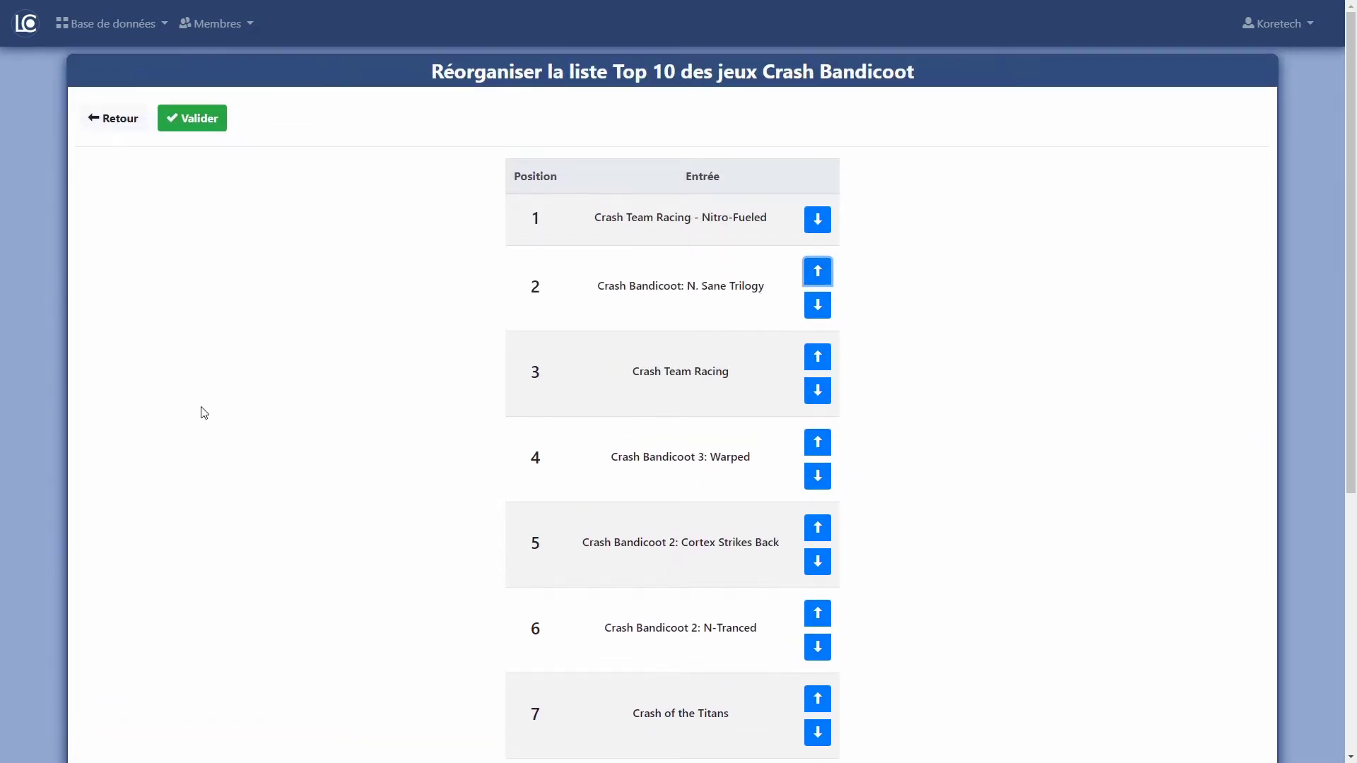
click(208, 133)
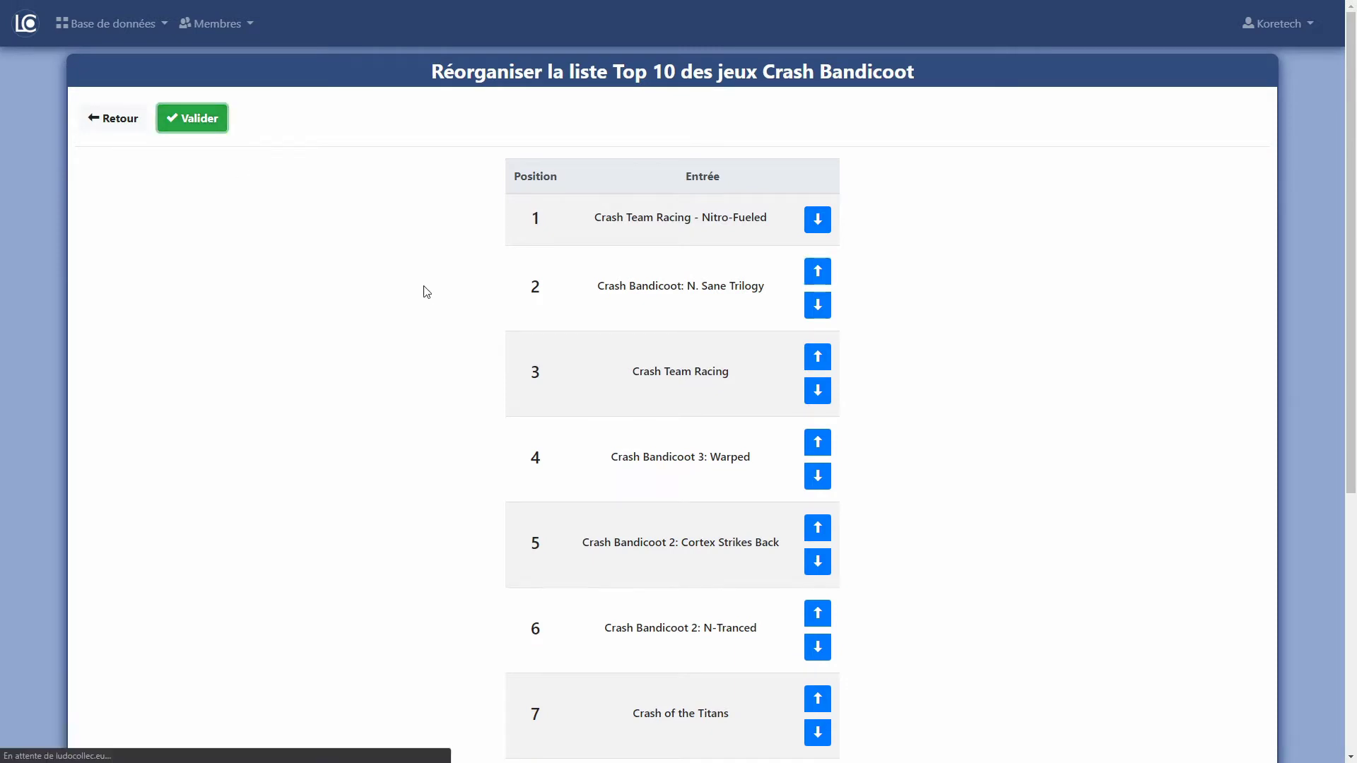
Step: Review the reordered Top 10 des jeux Crash Bandicoot list
scroll(467, 246, down, 1)
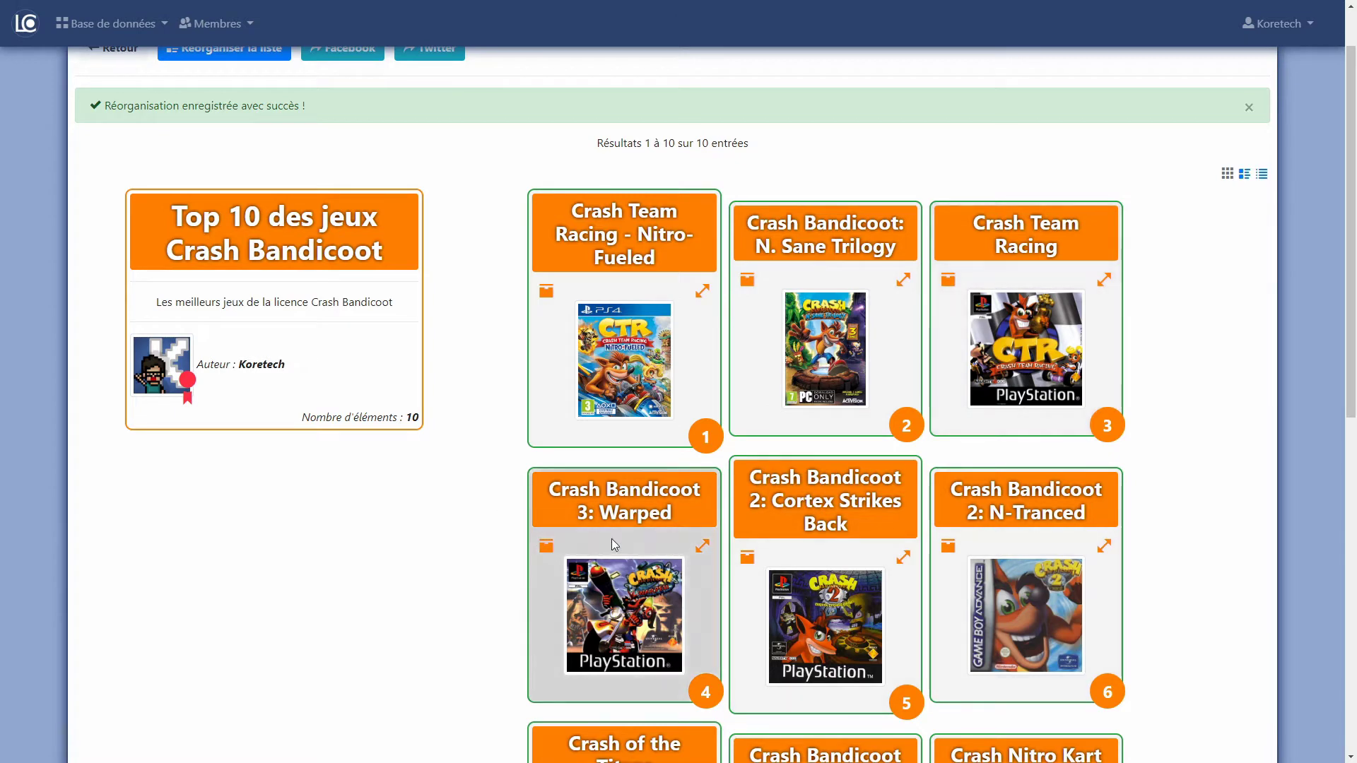
scroll(617, 560, down, 2)
scroll(918, 498, down, 3)
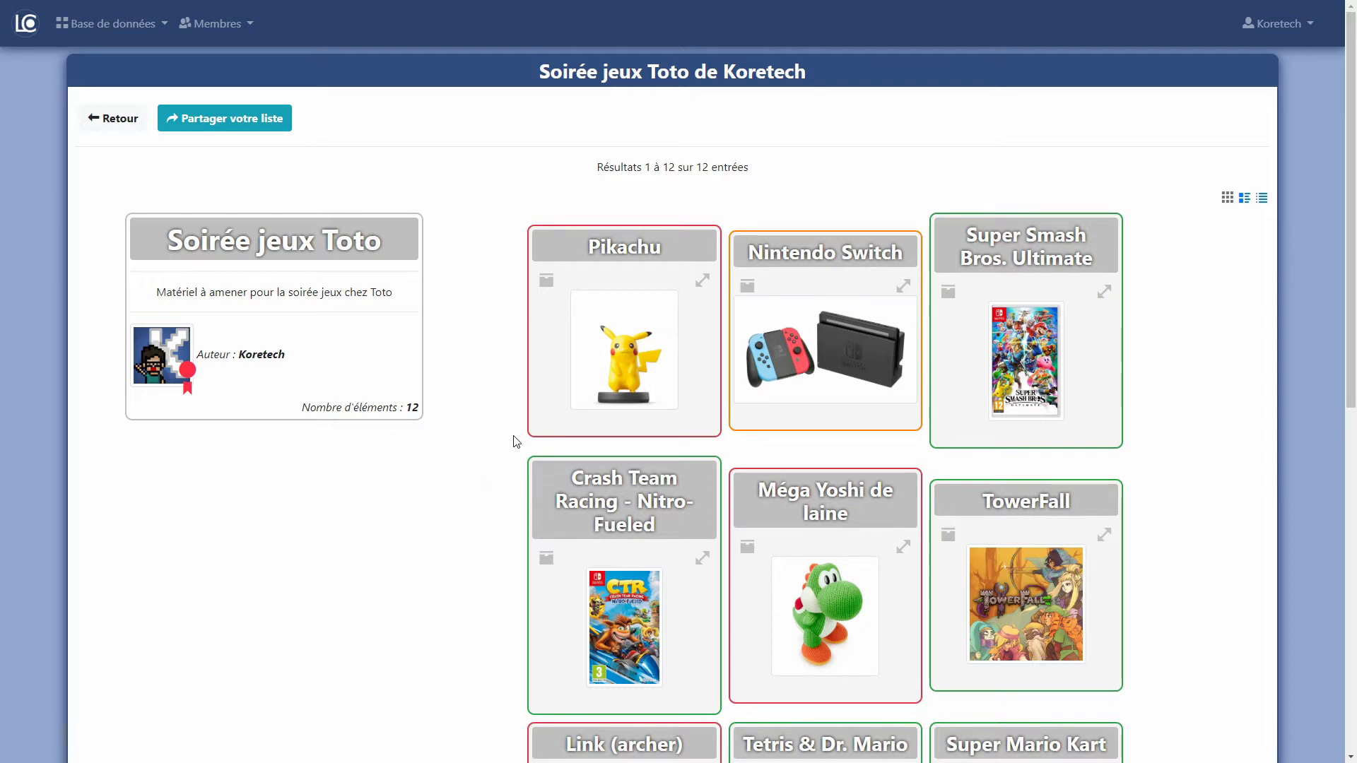
Step: Look through all entries of the Soirée jeux Toto list
scroll(702, 371, down, 1)
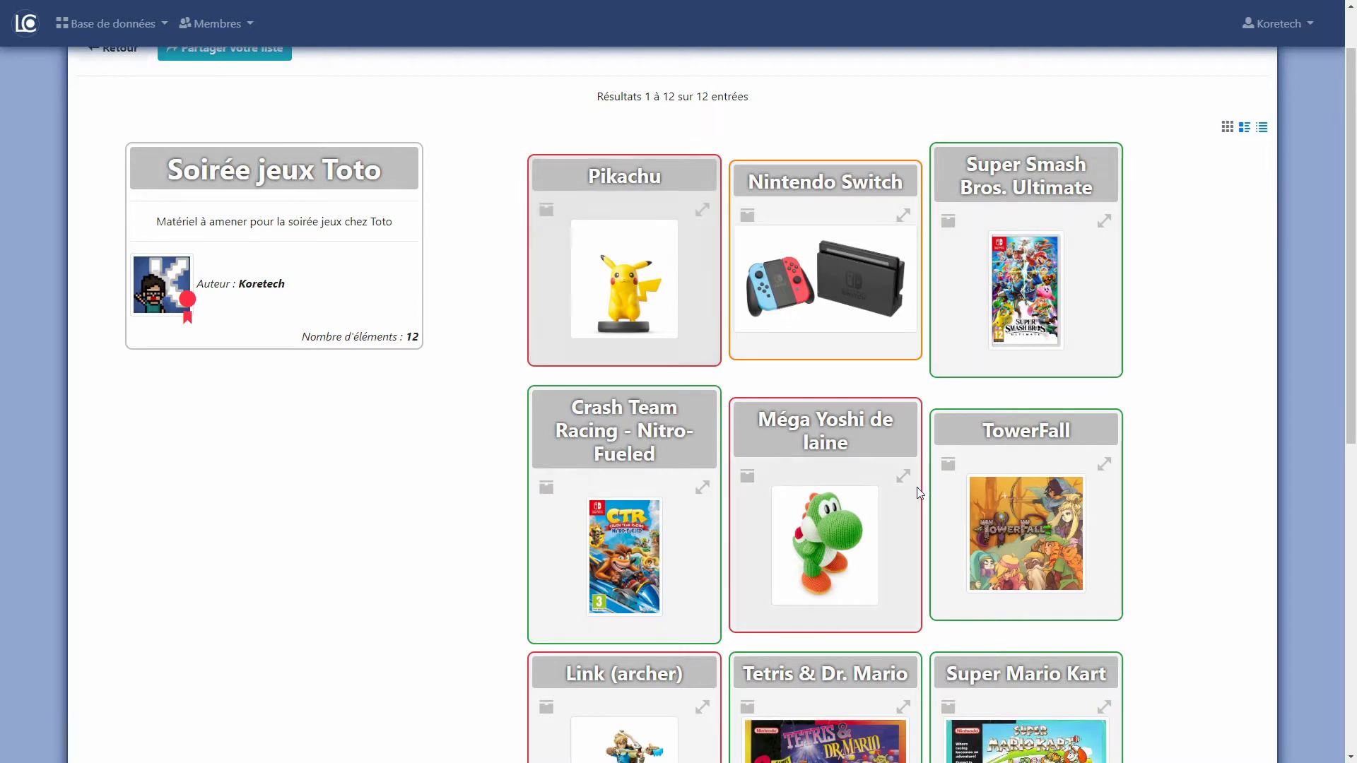
scroll(822, 70, down, 3)
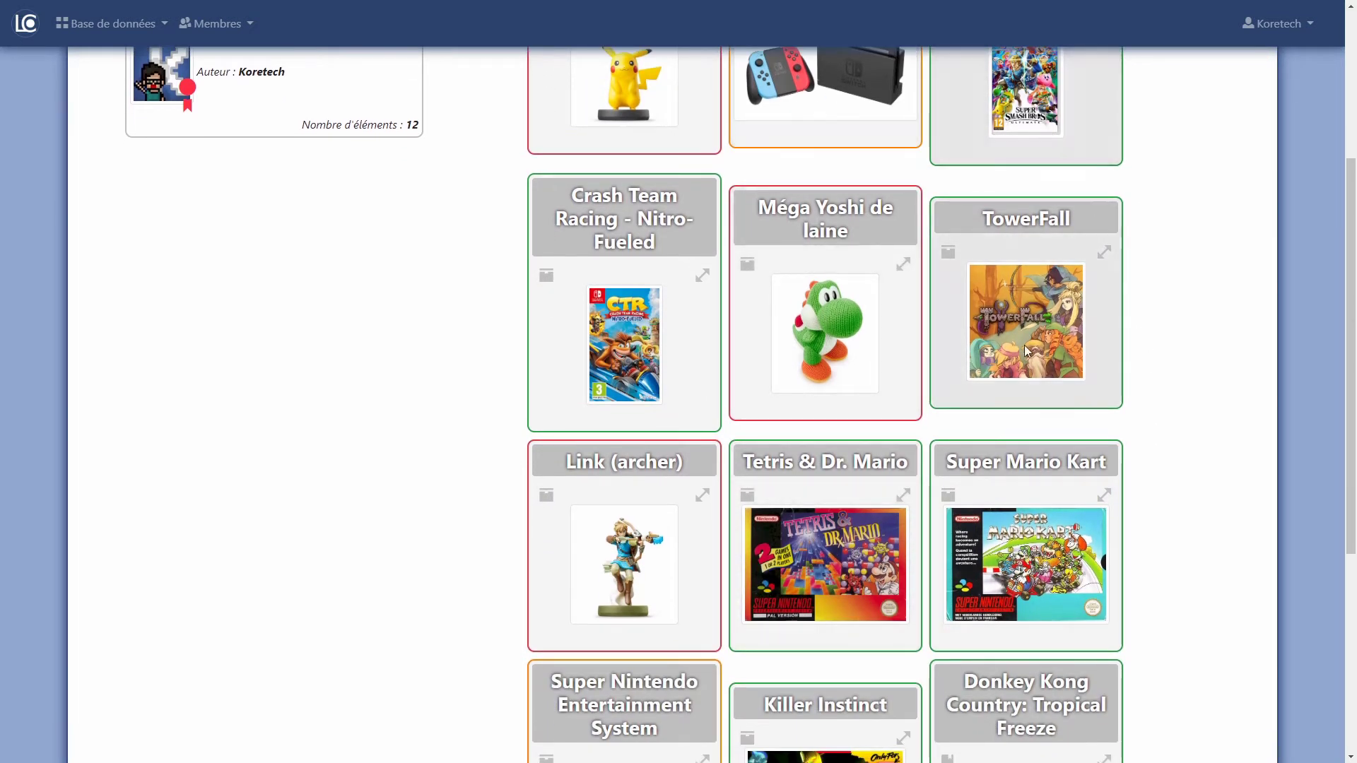
scroll(831, 251, down, 5)
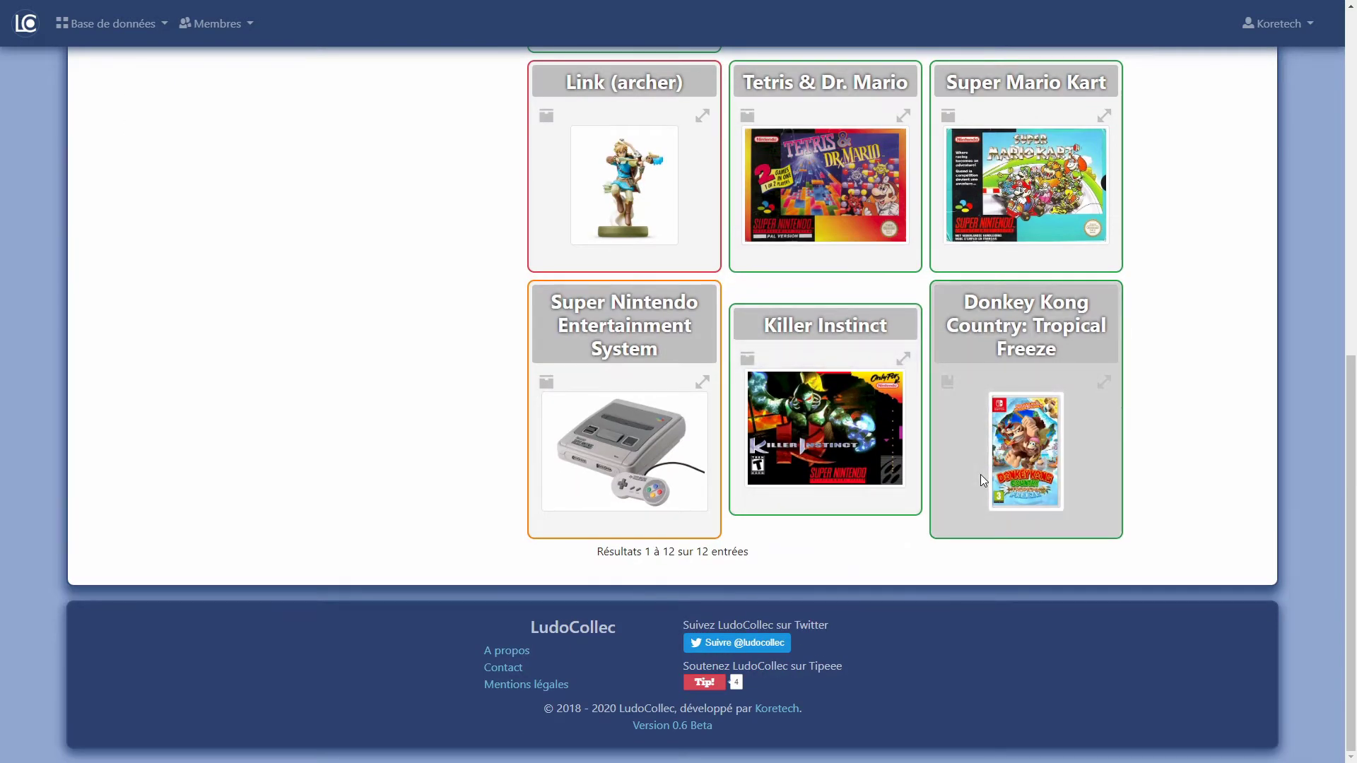
scroll(975, 475, up, 9)
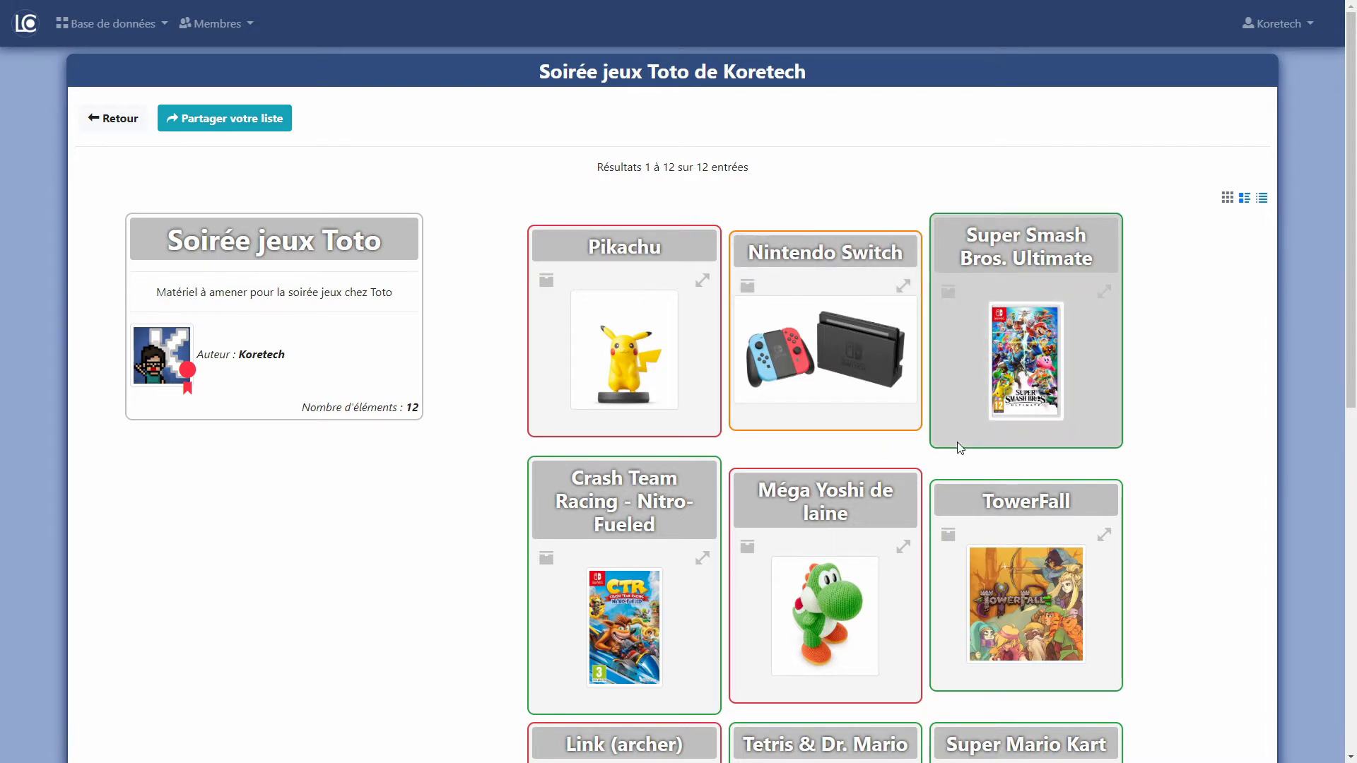
Step: Change the Soirée jeux Toto custom list to the Ordonnée type and confirm the edit
click(1277, 23)
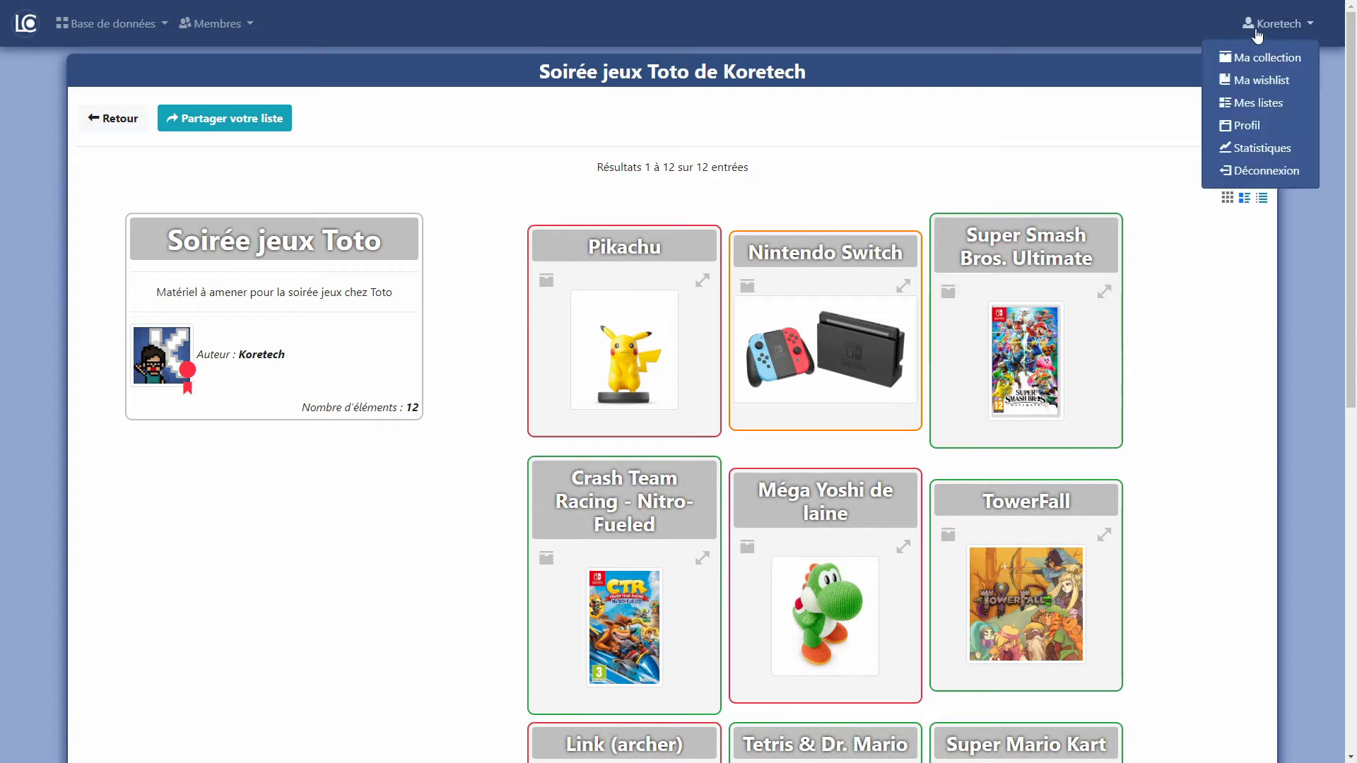
click(1276, 104)
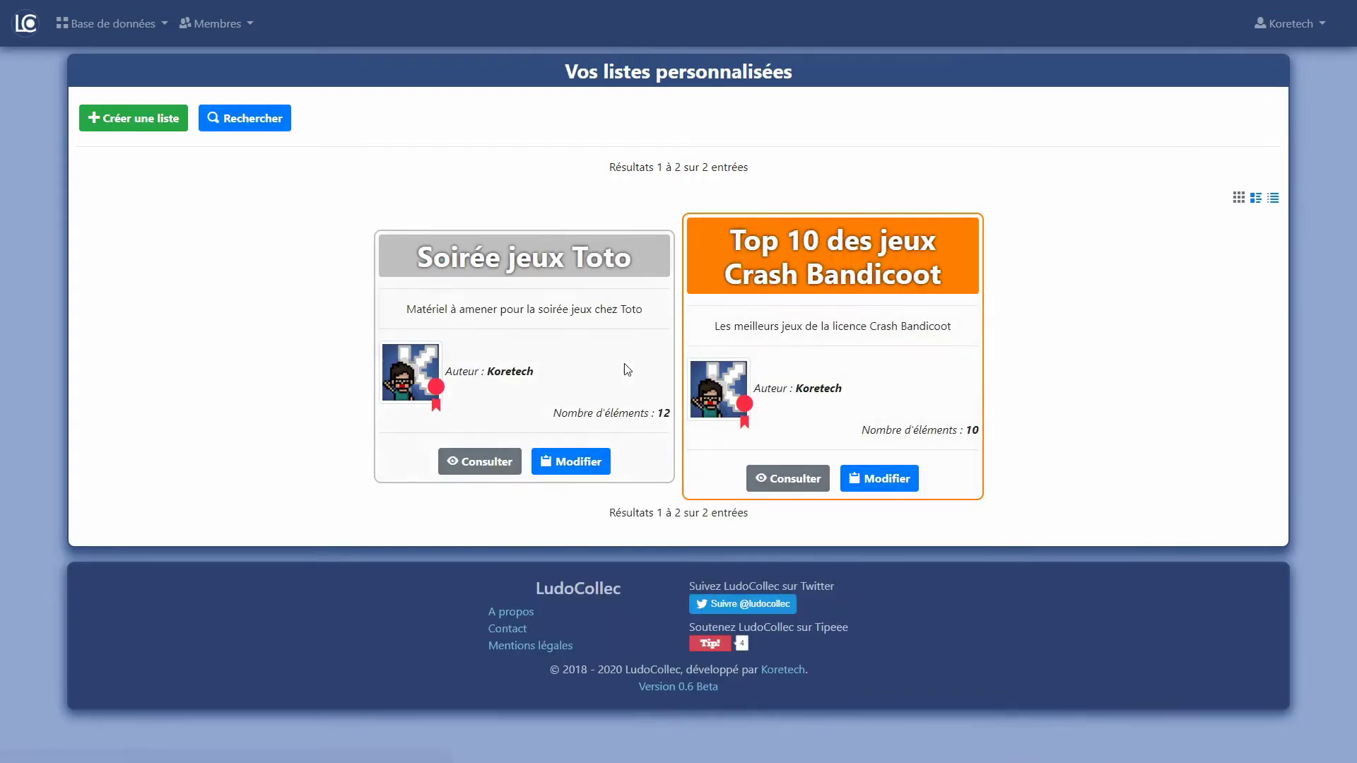
click(566, 460)
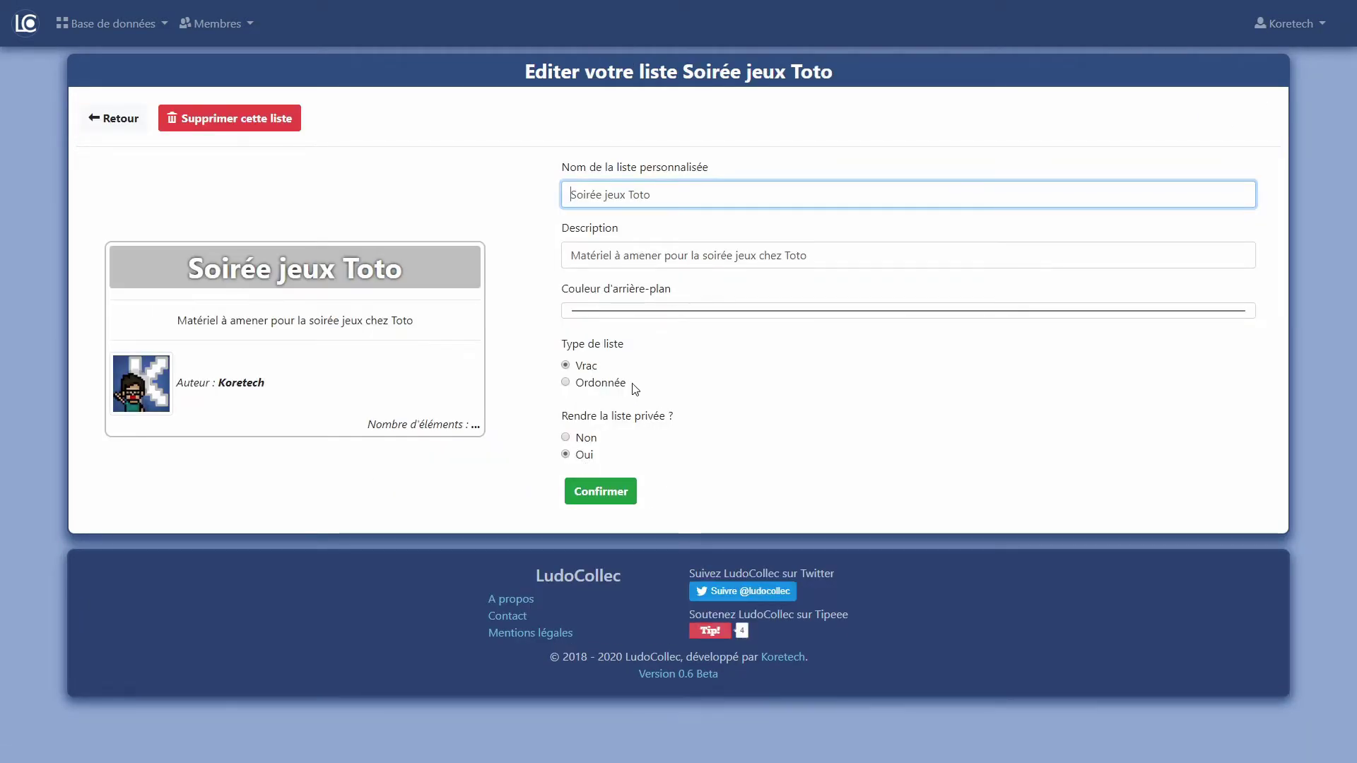
click(608, 391)
click(601, 490)
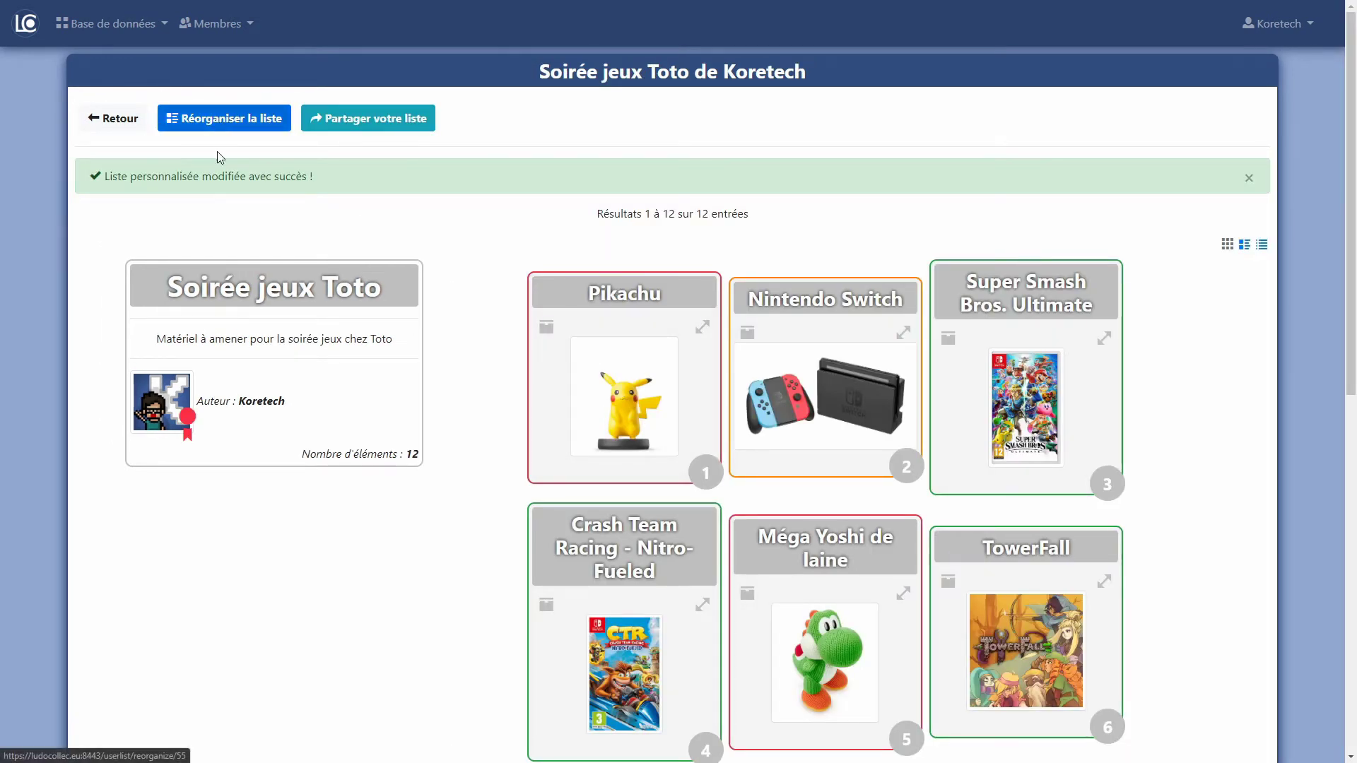
Step: Reorder Soirée jeux Toto so Nintendo Switch, Super Smash Bros. Ultimate, Crash Team Racing - Nitro-Fueled and TowerFall take positions 1 to 4
click(272, 132)
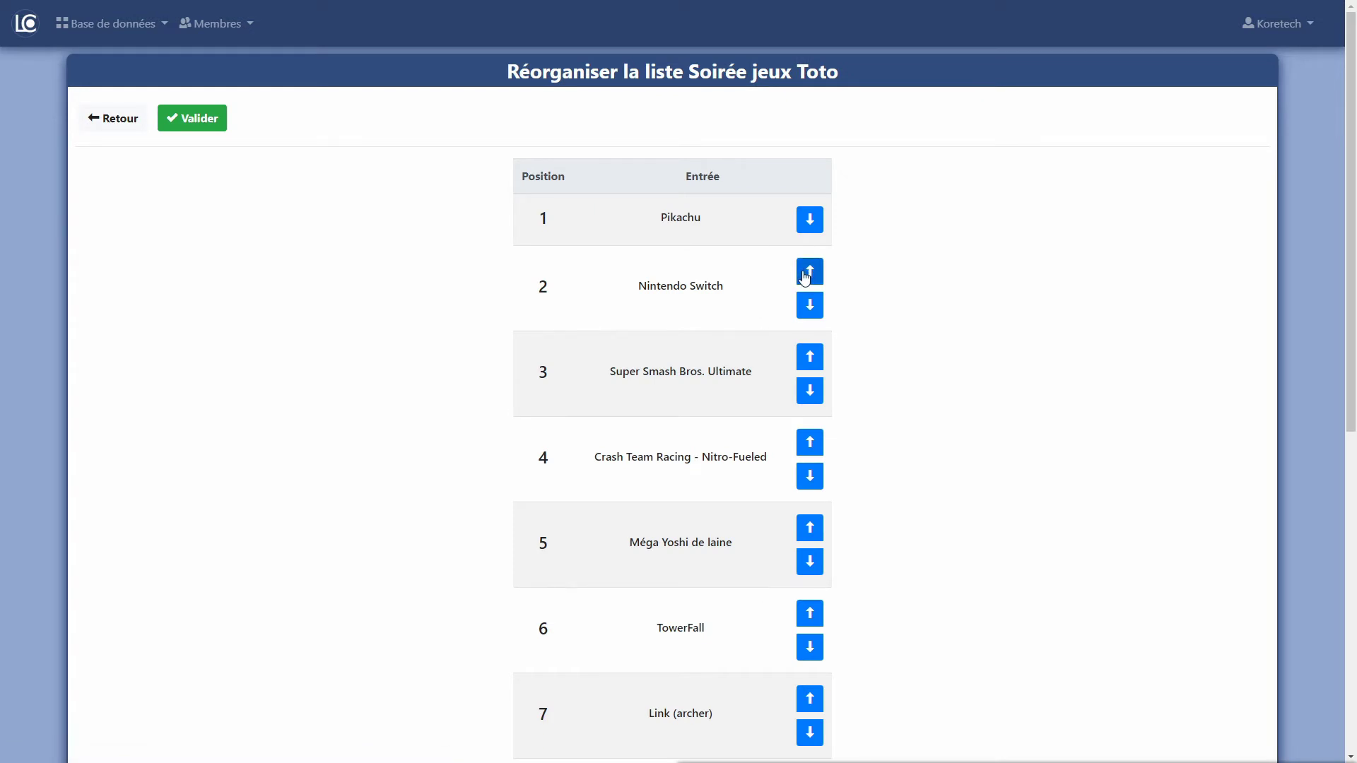
click(804, 277)
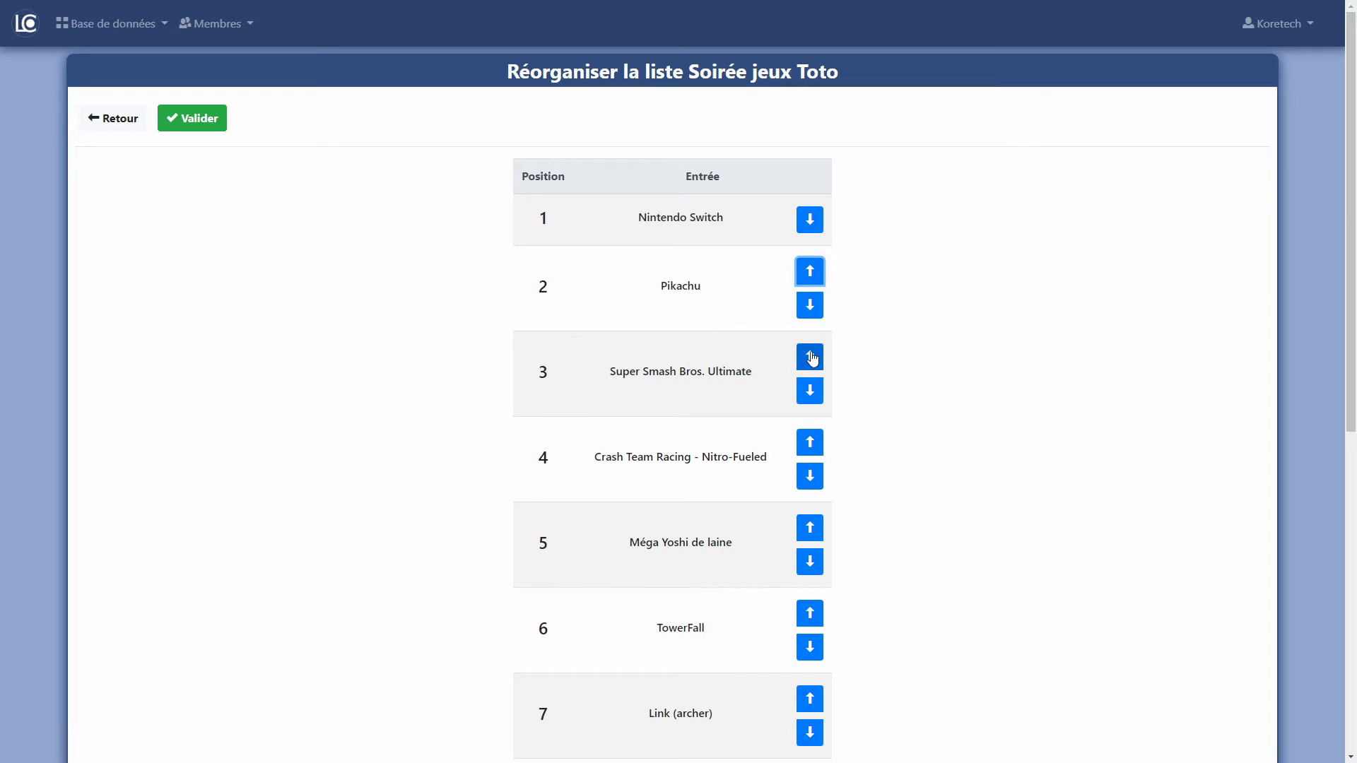
click(811, 357)
click(812, 443)
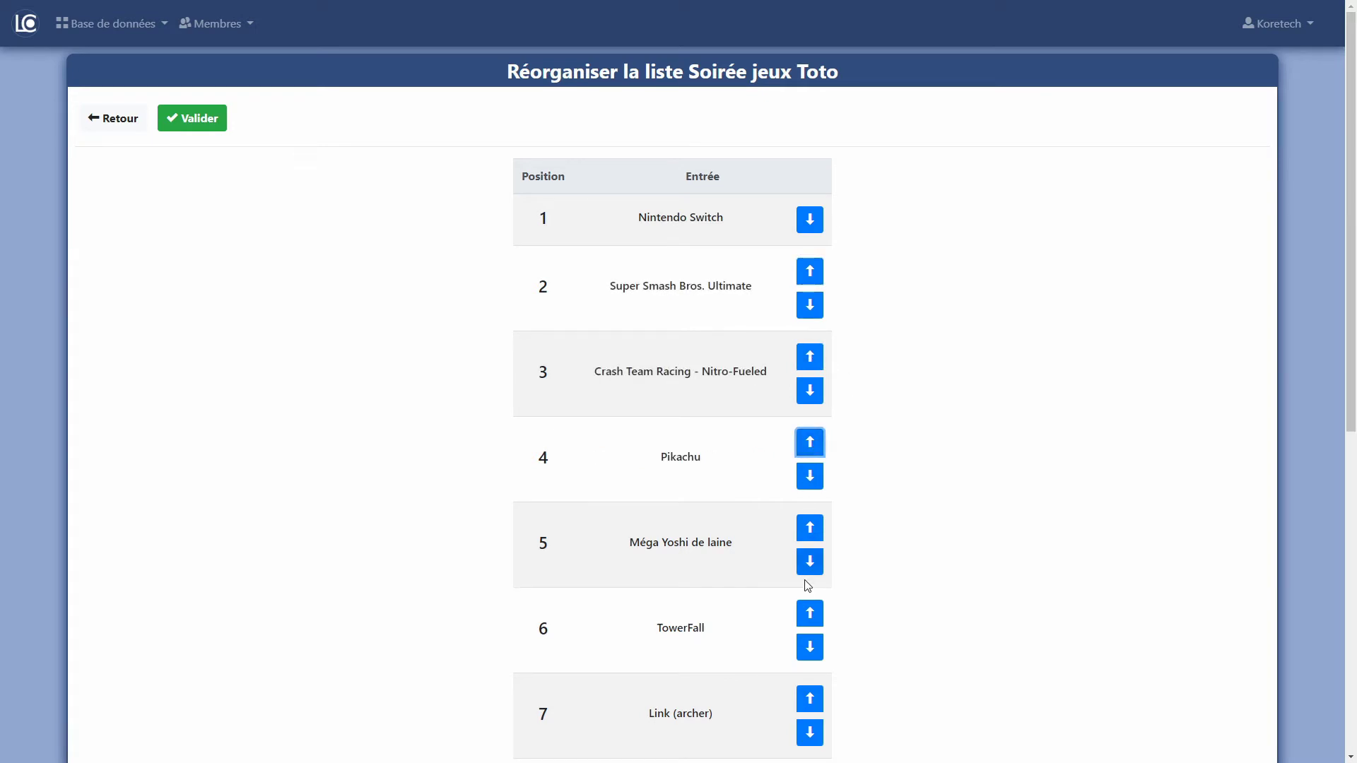
click(809, 613)
click(809, 531)
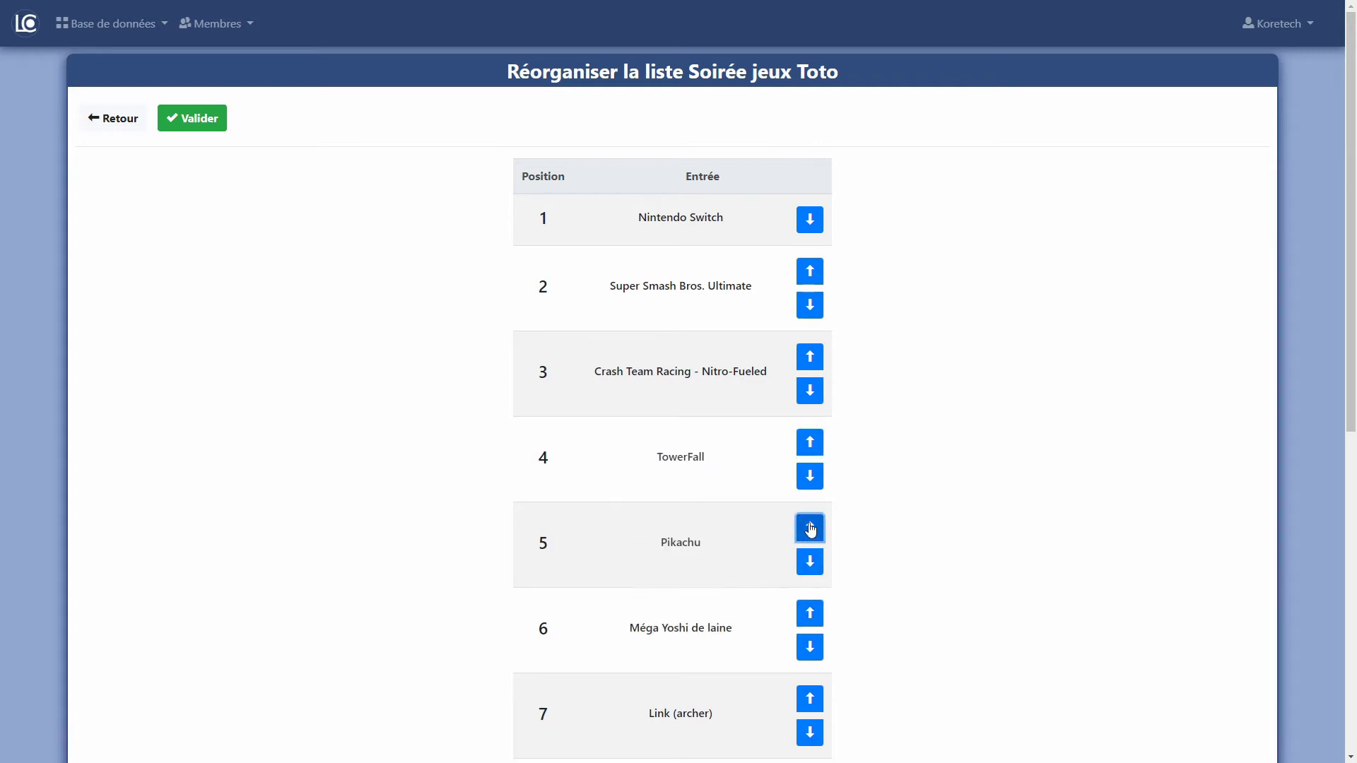
Step: Move Donkey Kong Country: Tropical Freeze from position 12 up to position 5, just below TowerFall
scroll(823, 537, down, 8)
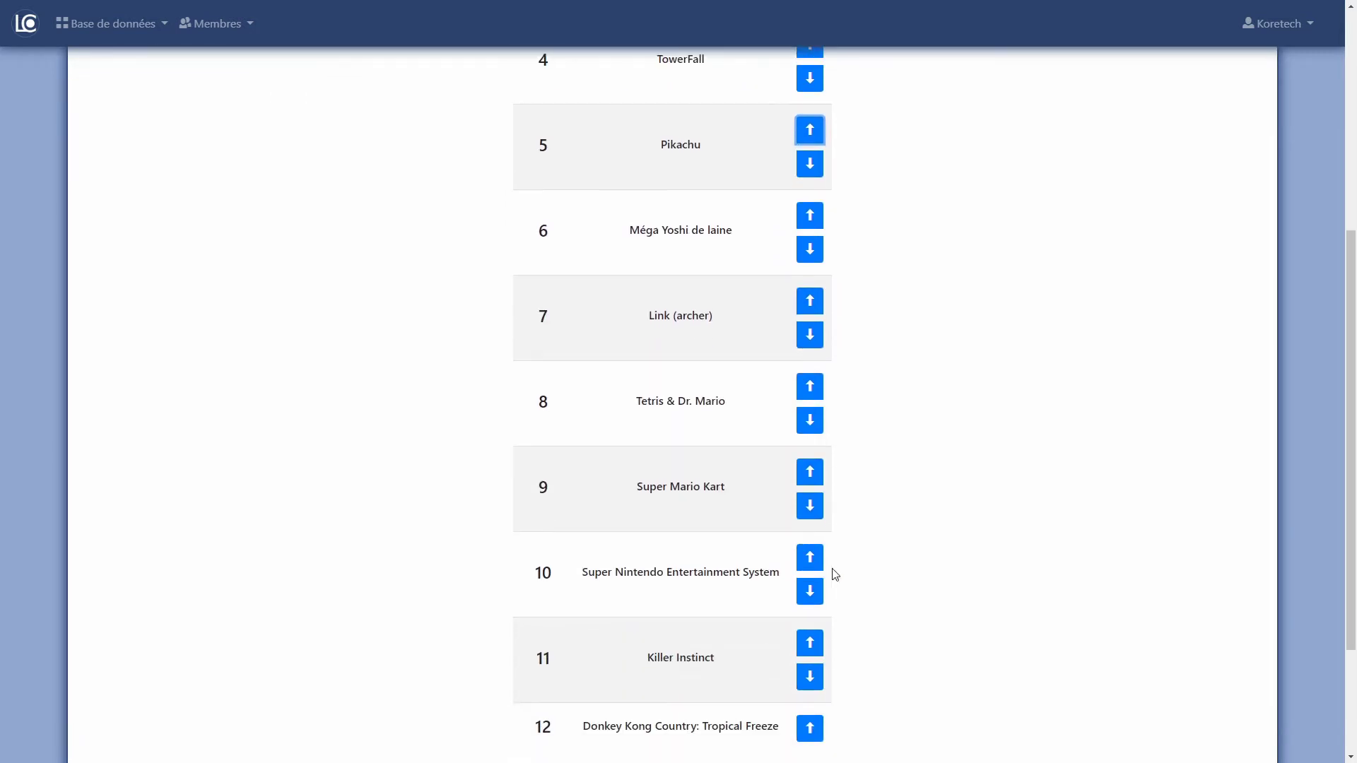
click(810, 561)
click(810, 475)
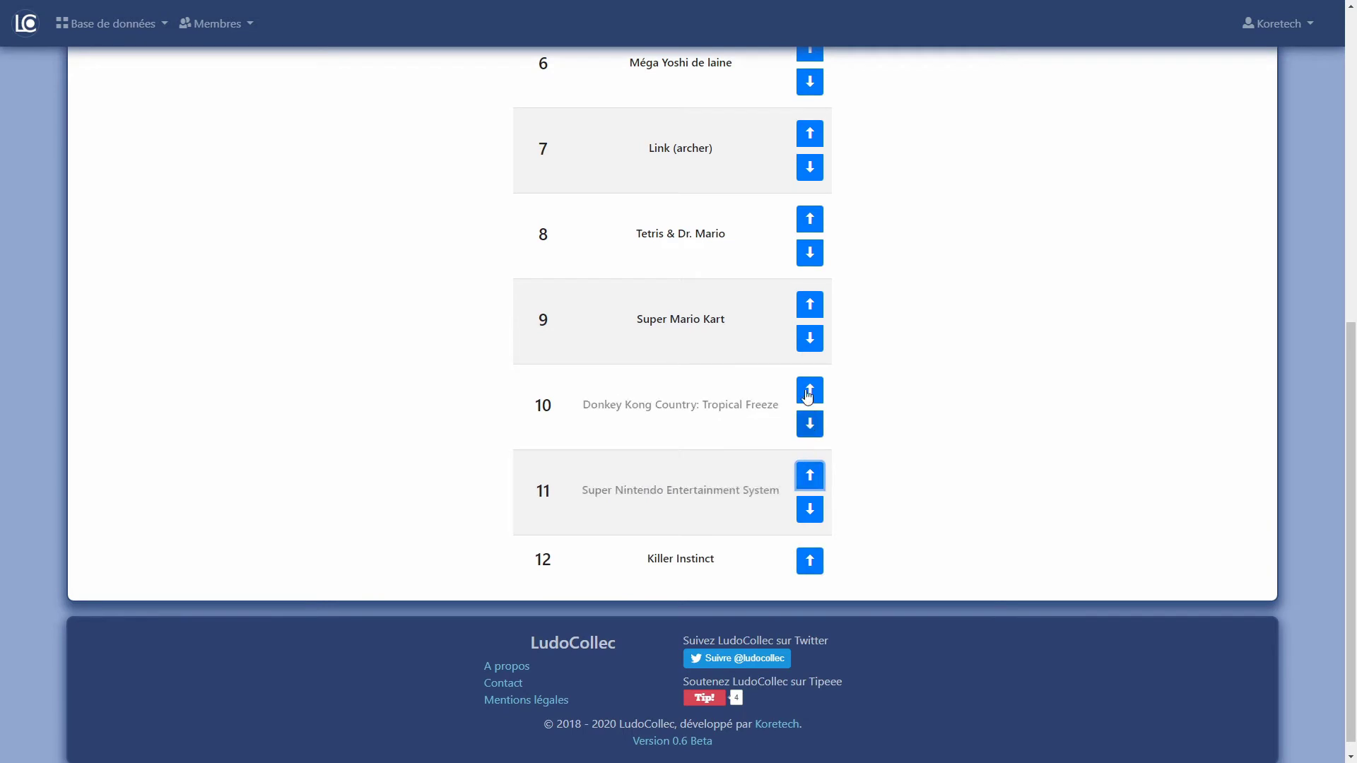
click(810, 390)
click(809, 302)
click(810, 219)
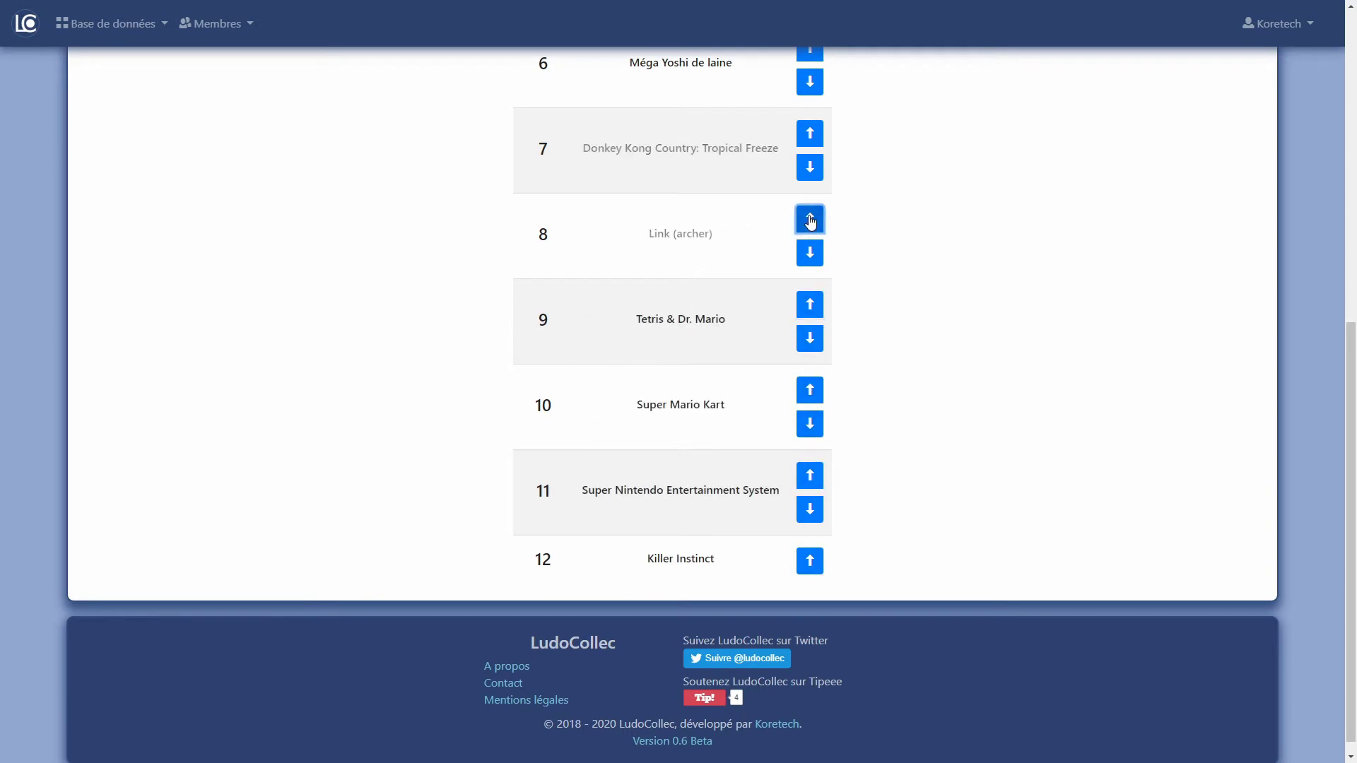
scroll(830, 282, up, 1)
scroll(841, 406, up, 2)
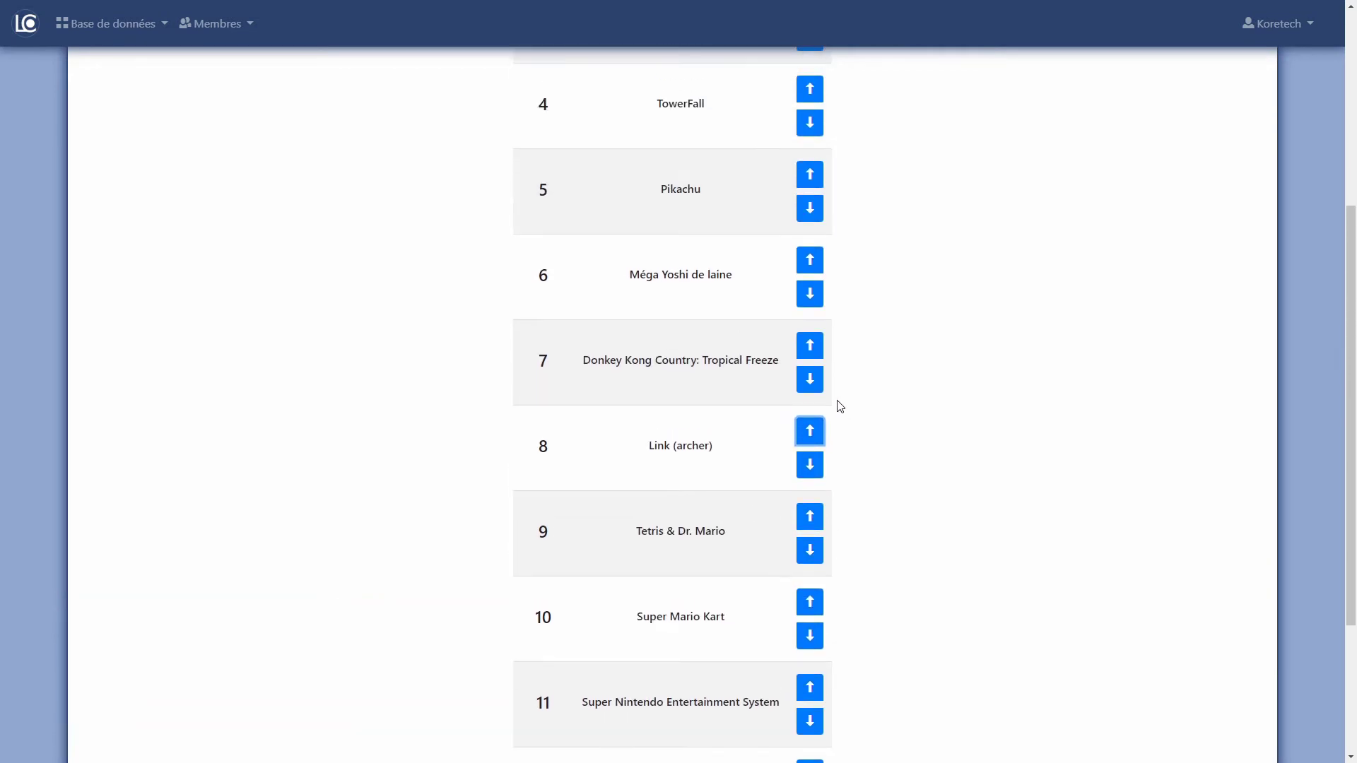
click(810, 346)
click(810, 261)
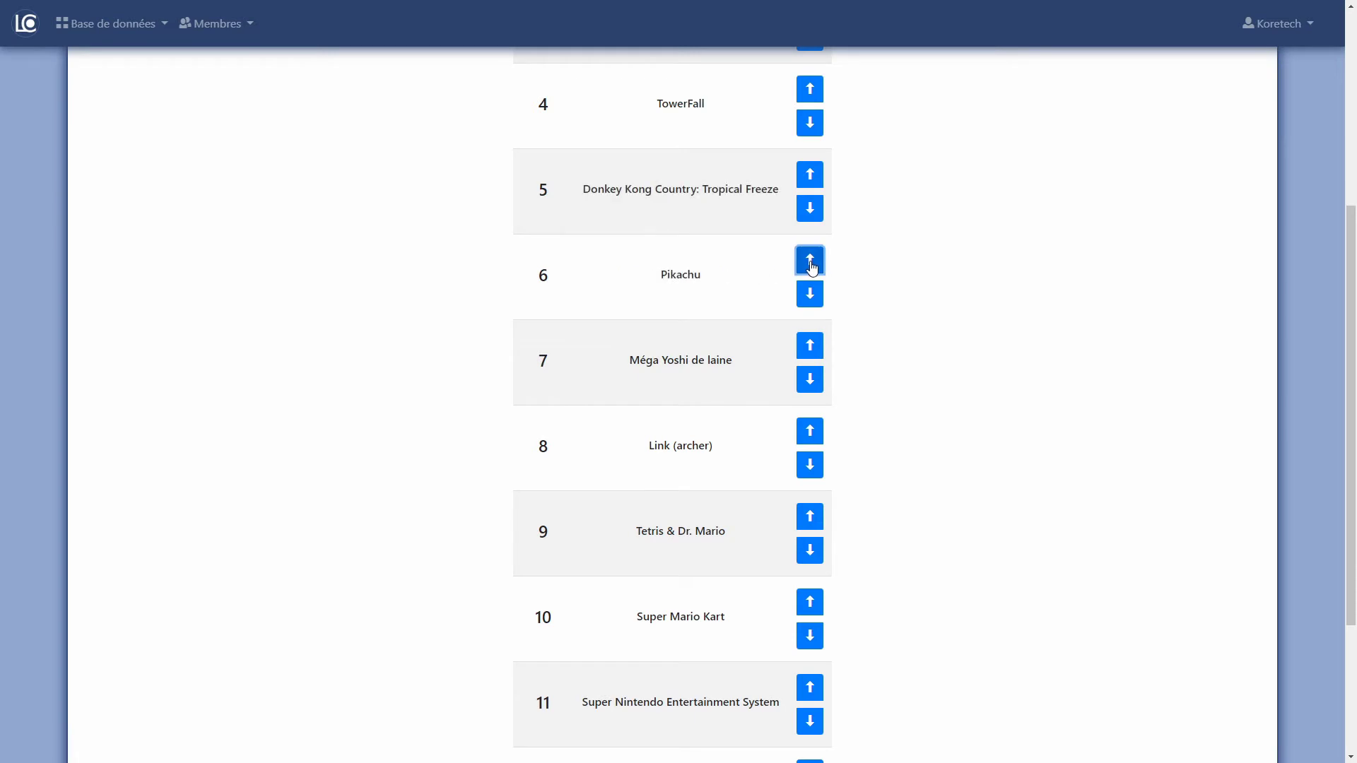
Step: Move Méga Yoshi de laine to position 6, Super Nintendo Entertainment System to 9 and Tetris & Dr. Mario to 10, and save the new order
click(816, 348)
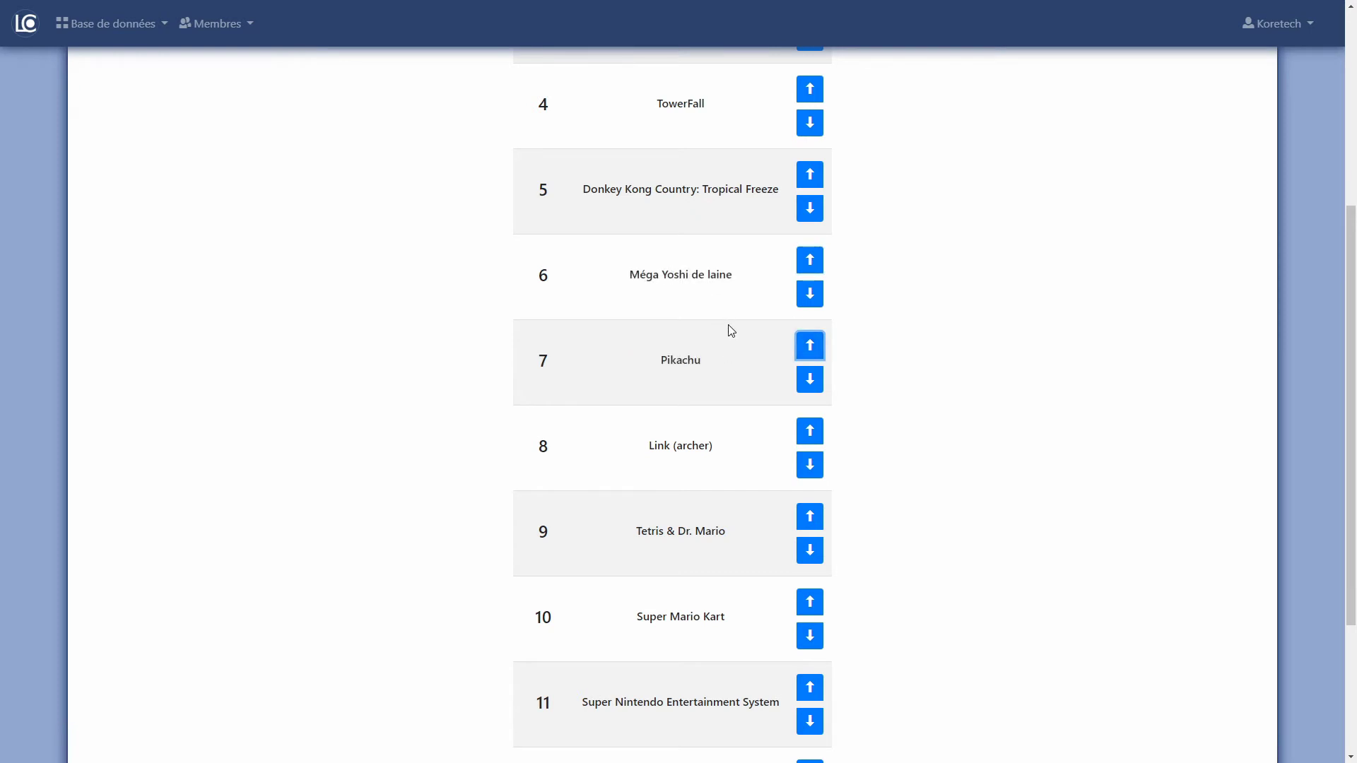
scroll(727, 409, down, 2)
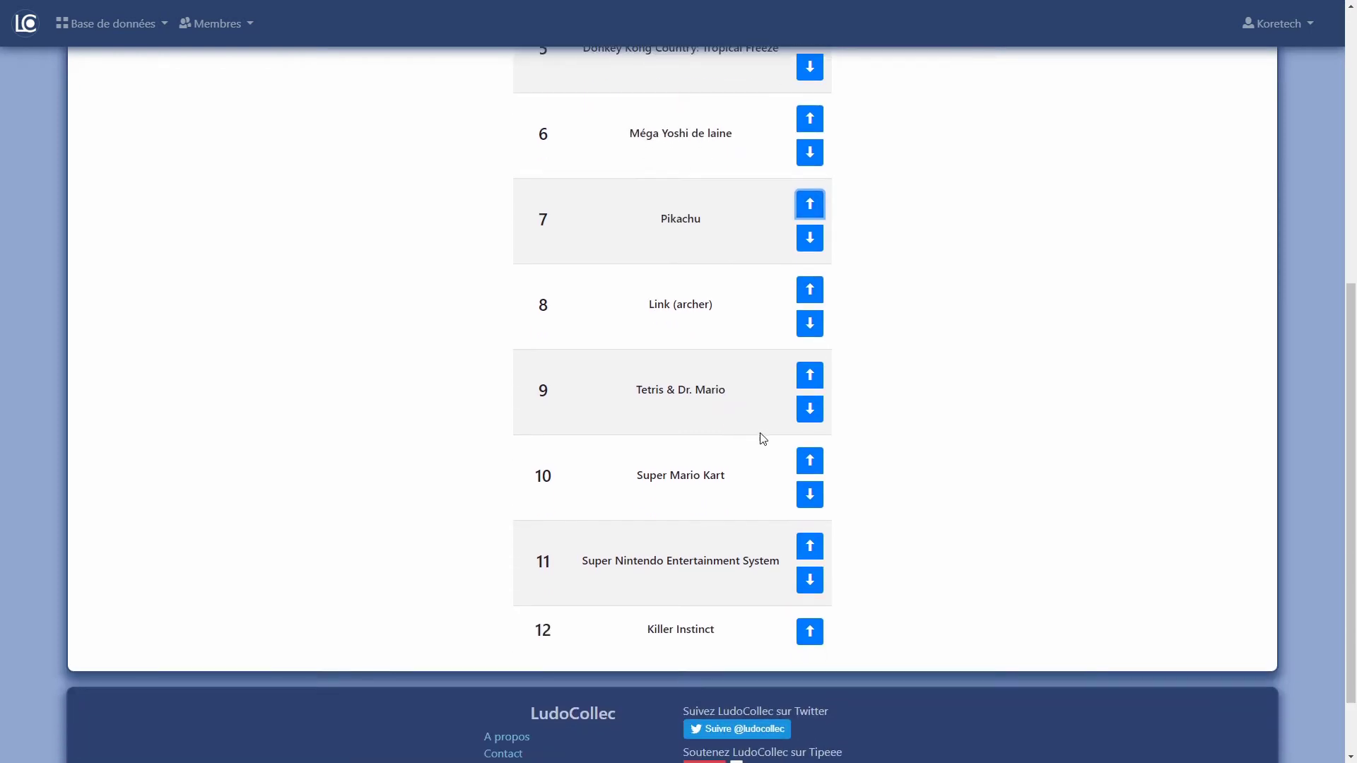
click(819, 466)
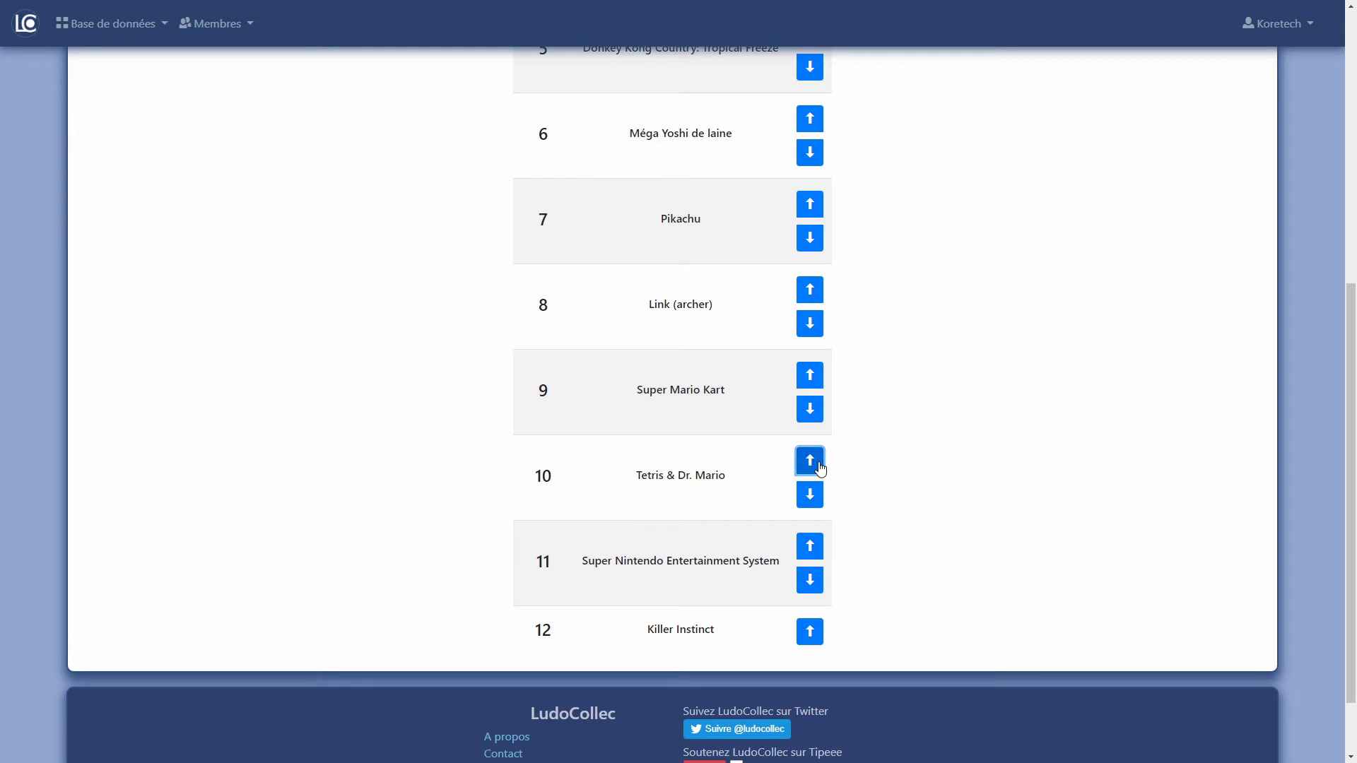
click(817, 560)
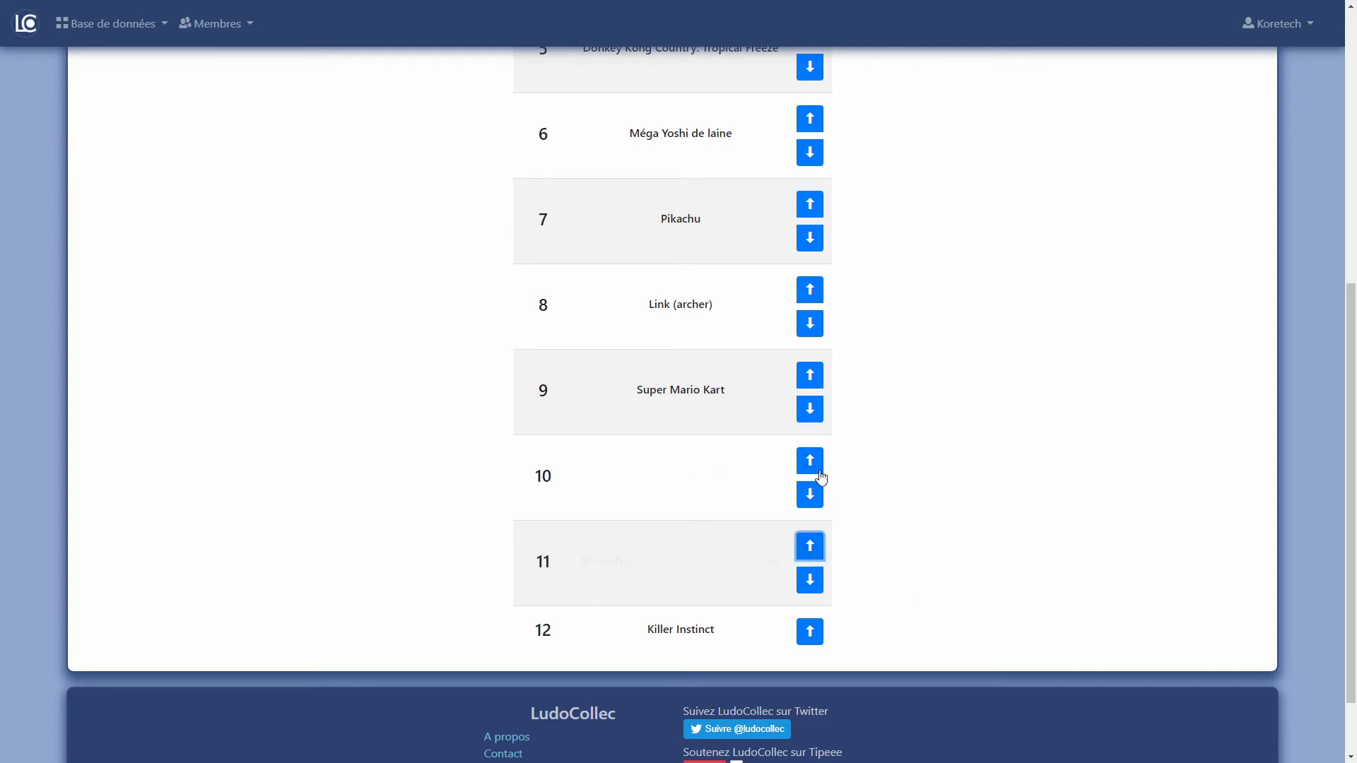
click(812, 463)
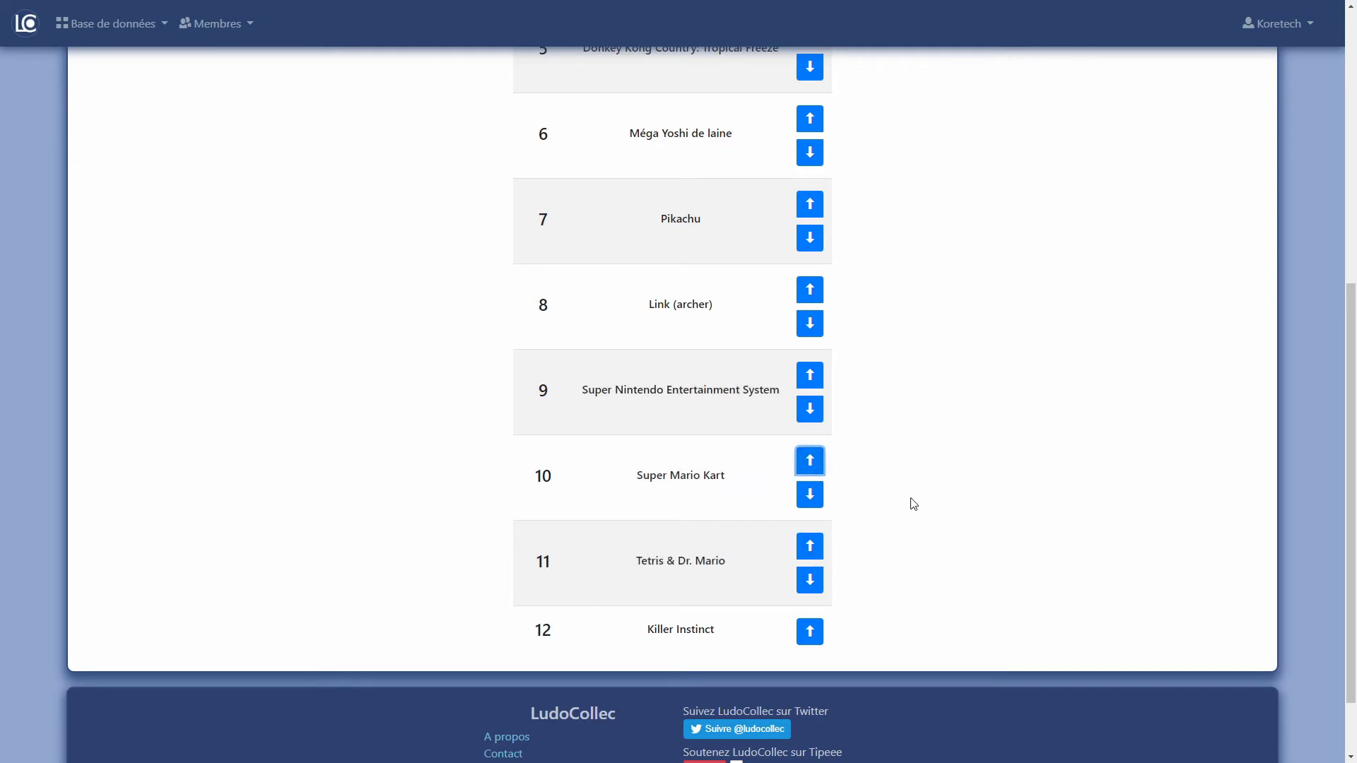
click(820, 544)
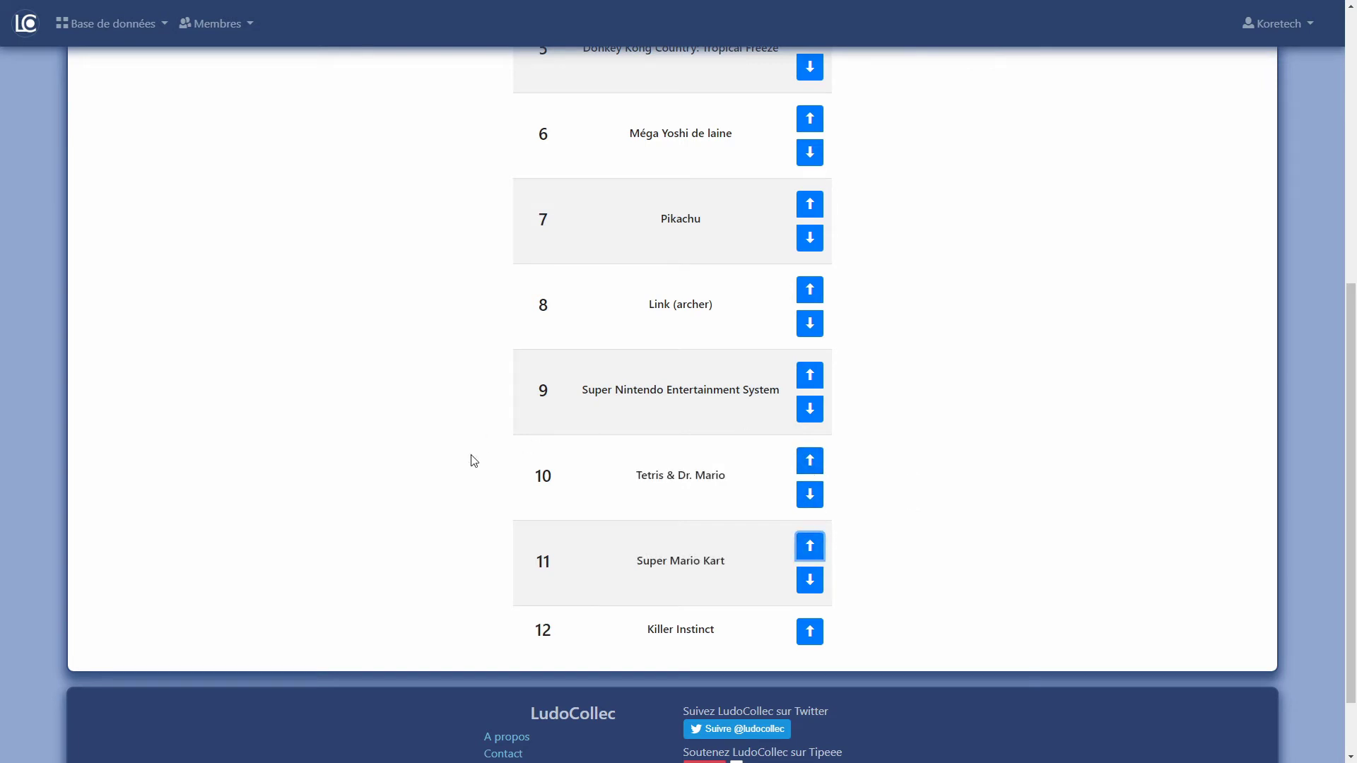
scroll(813, 606, up, 7)
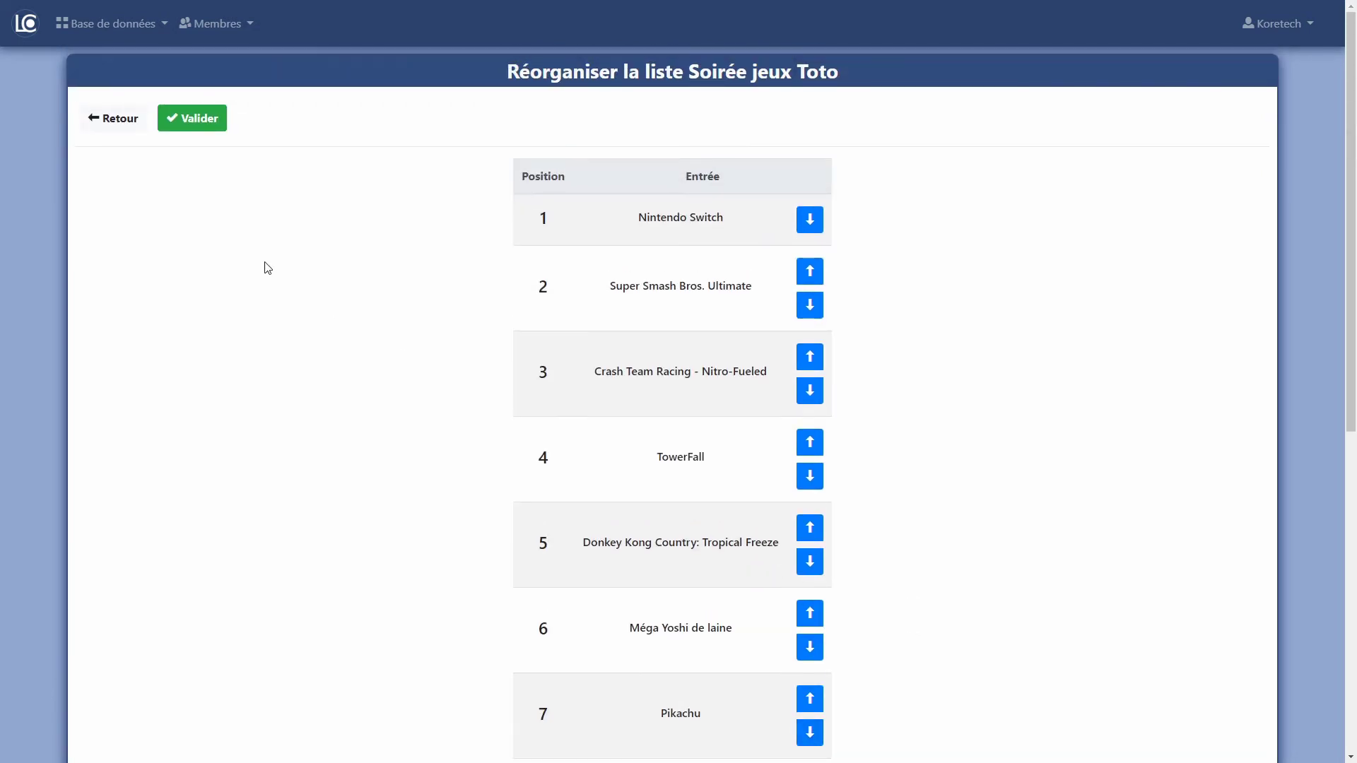
click(220, 128)
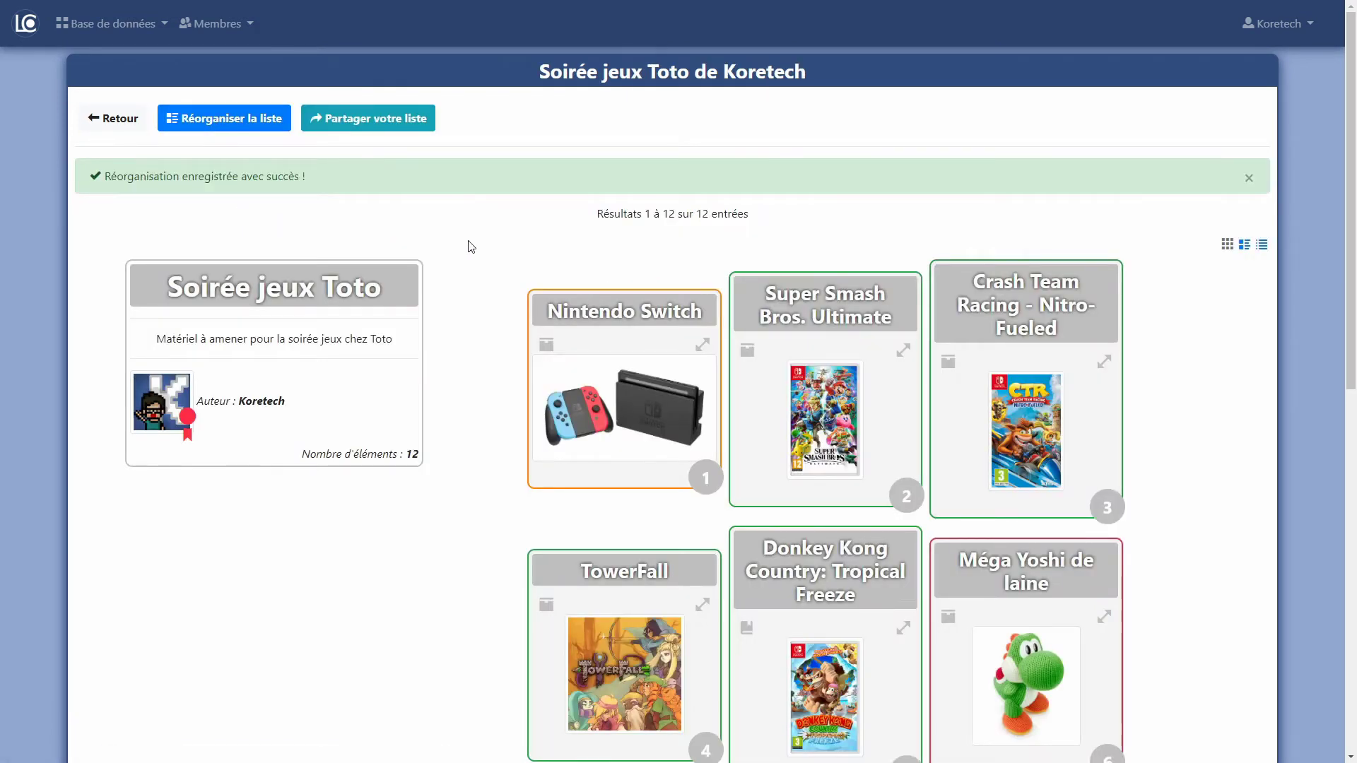
Step: Look through the numbered entries of the reordered Soirée jeux Toto list down to position 12
scroll(470, 245, down, 2)
scroll(471, 247, down, 3)
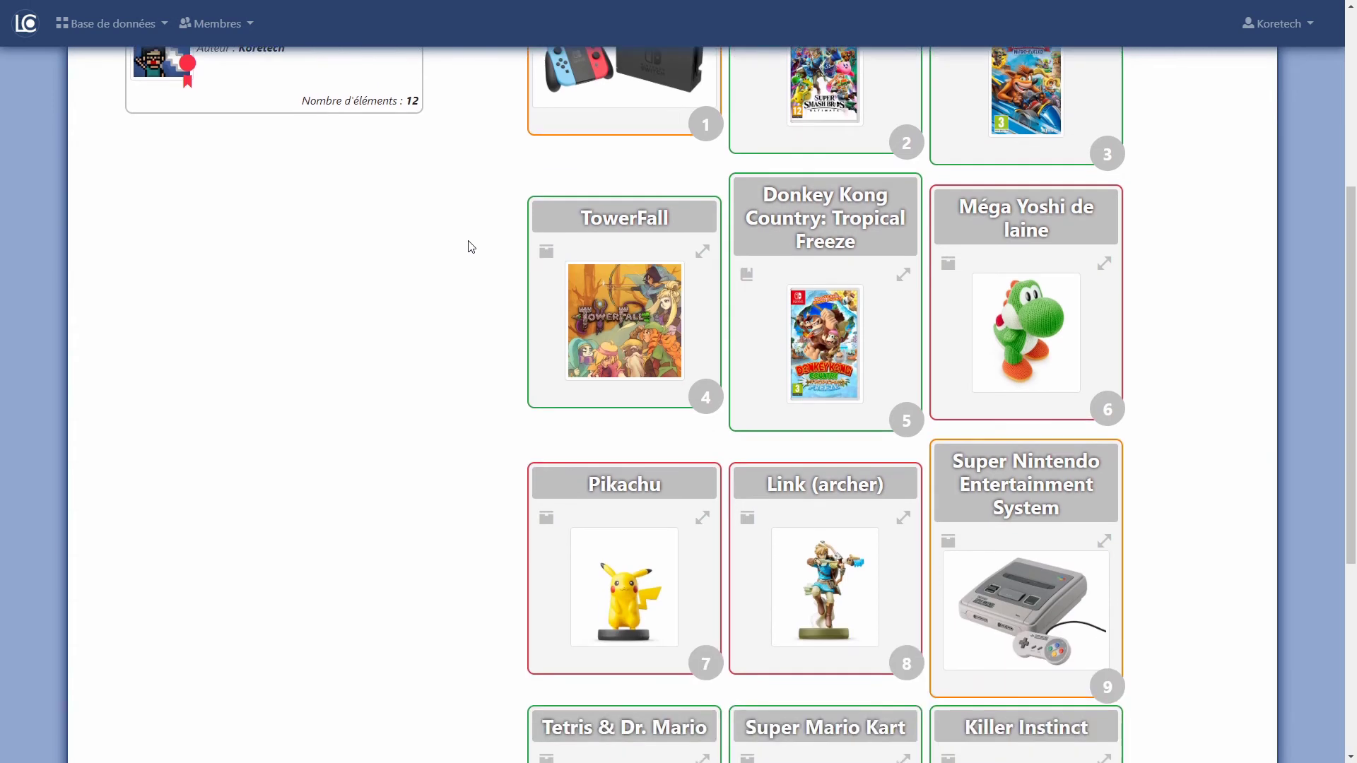
scroll(480, 267, up, 3)
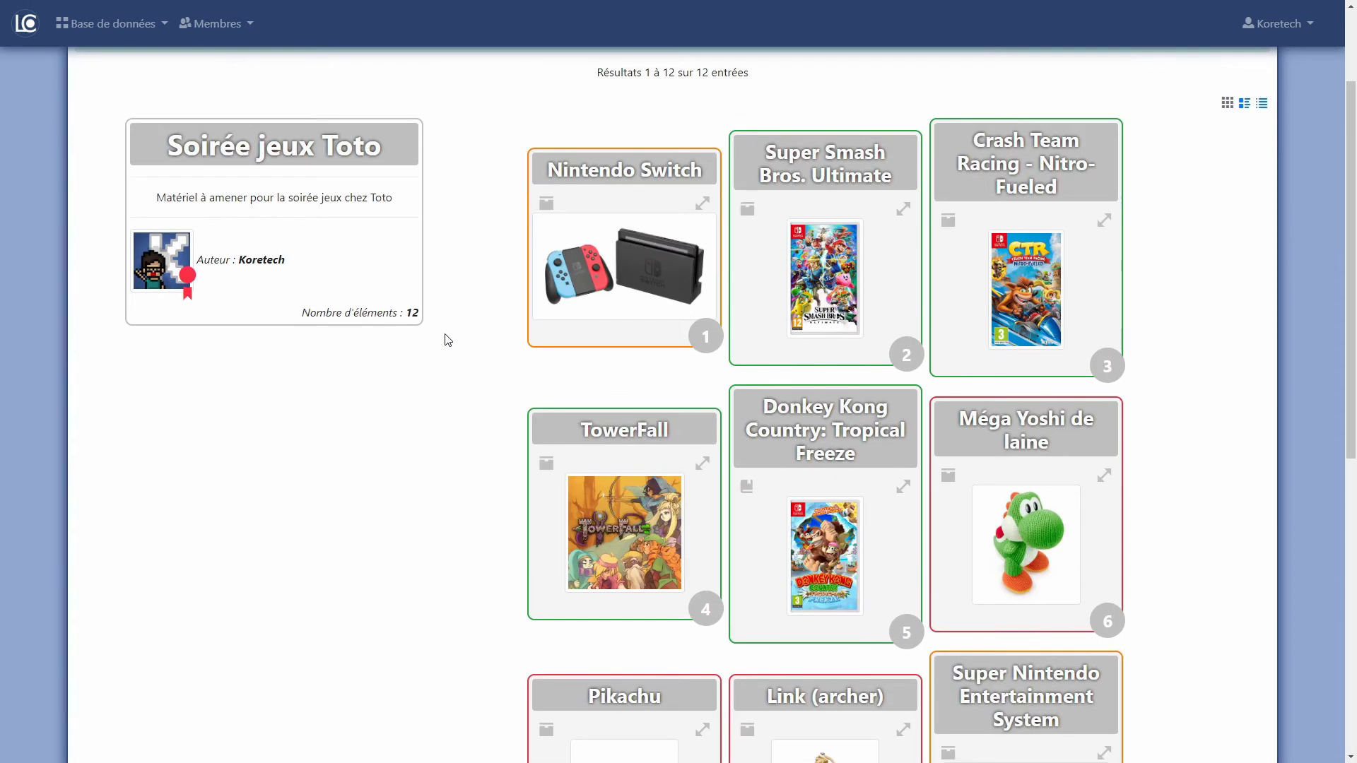
scroll(989, 234, down, 4)
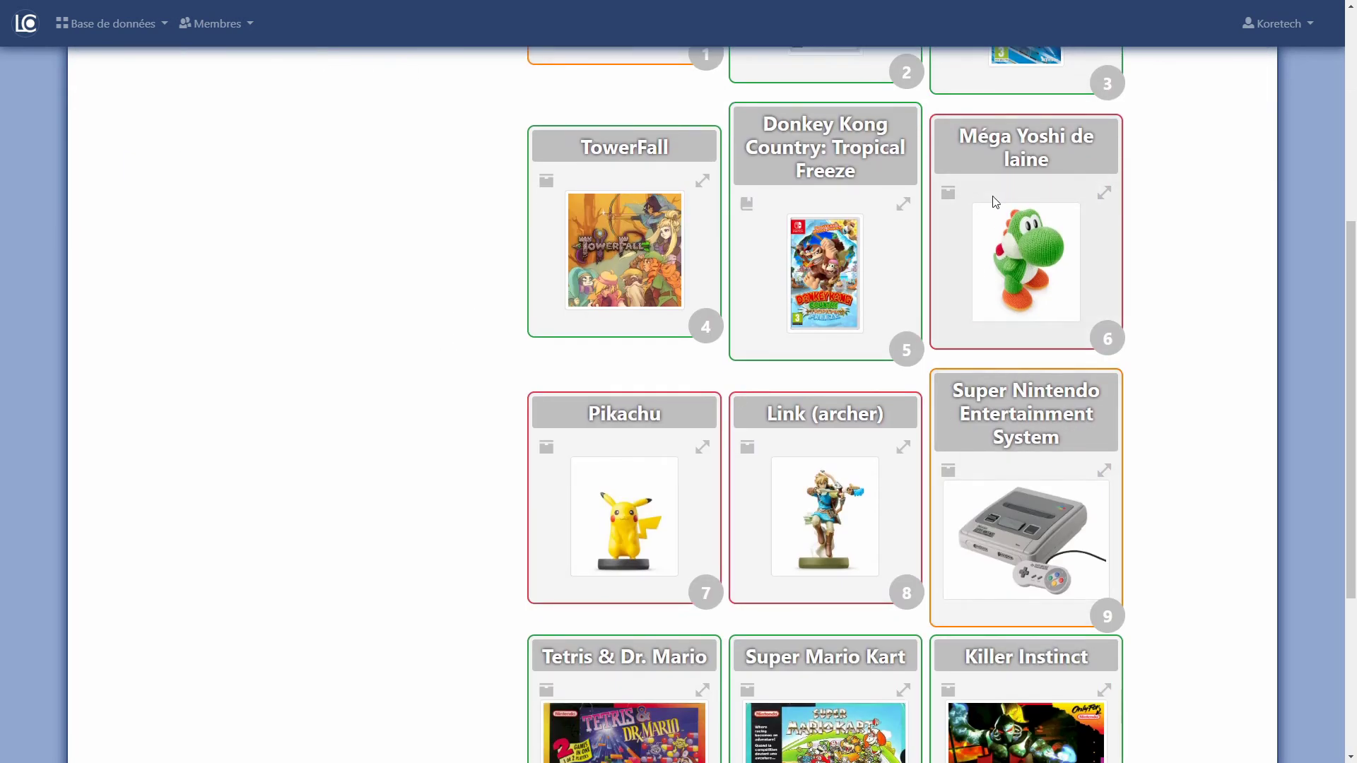
scroll(1102, 381, down, 3)
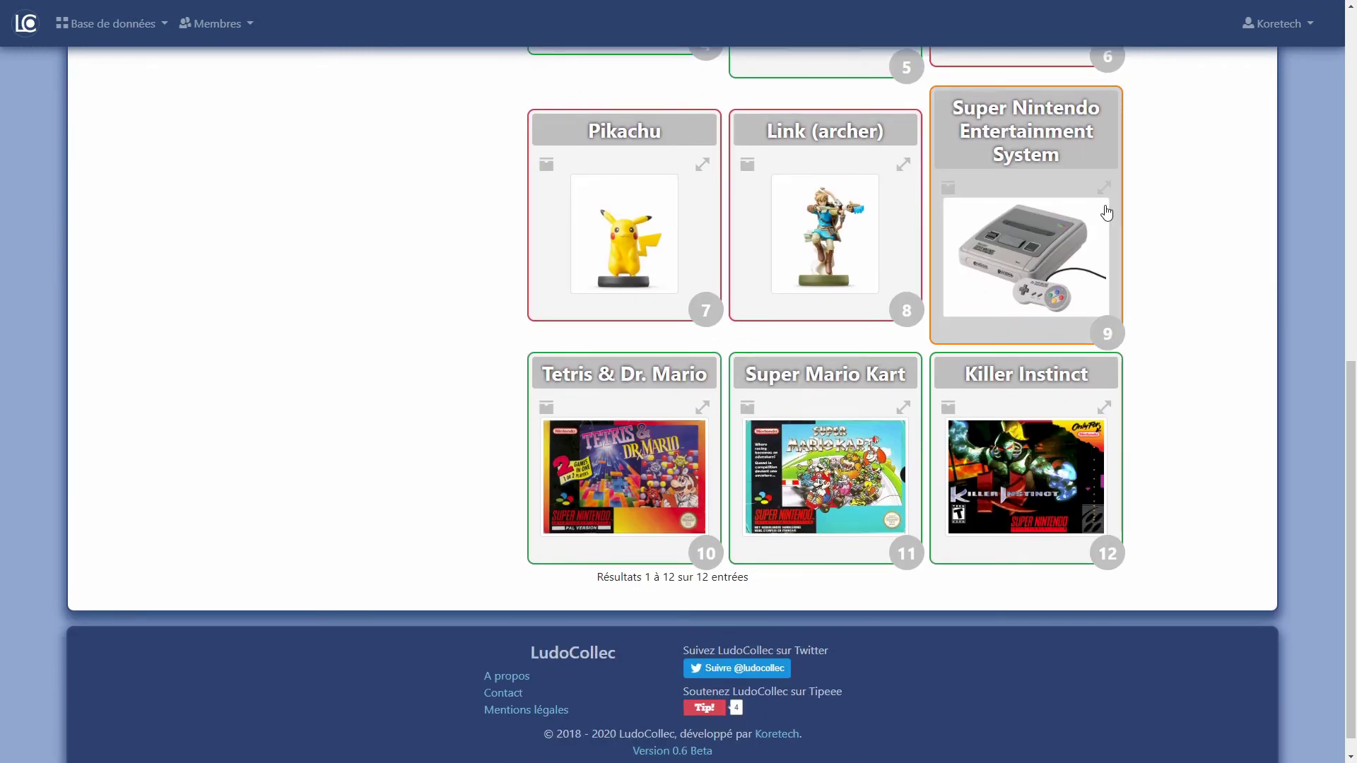
Step: Set the Soirée jeux Toto custom list back to the Vrac type and confirm the edit
click(1274, 26)
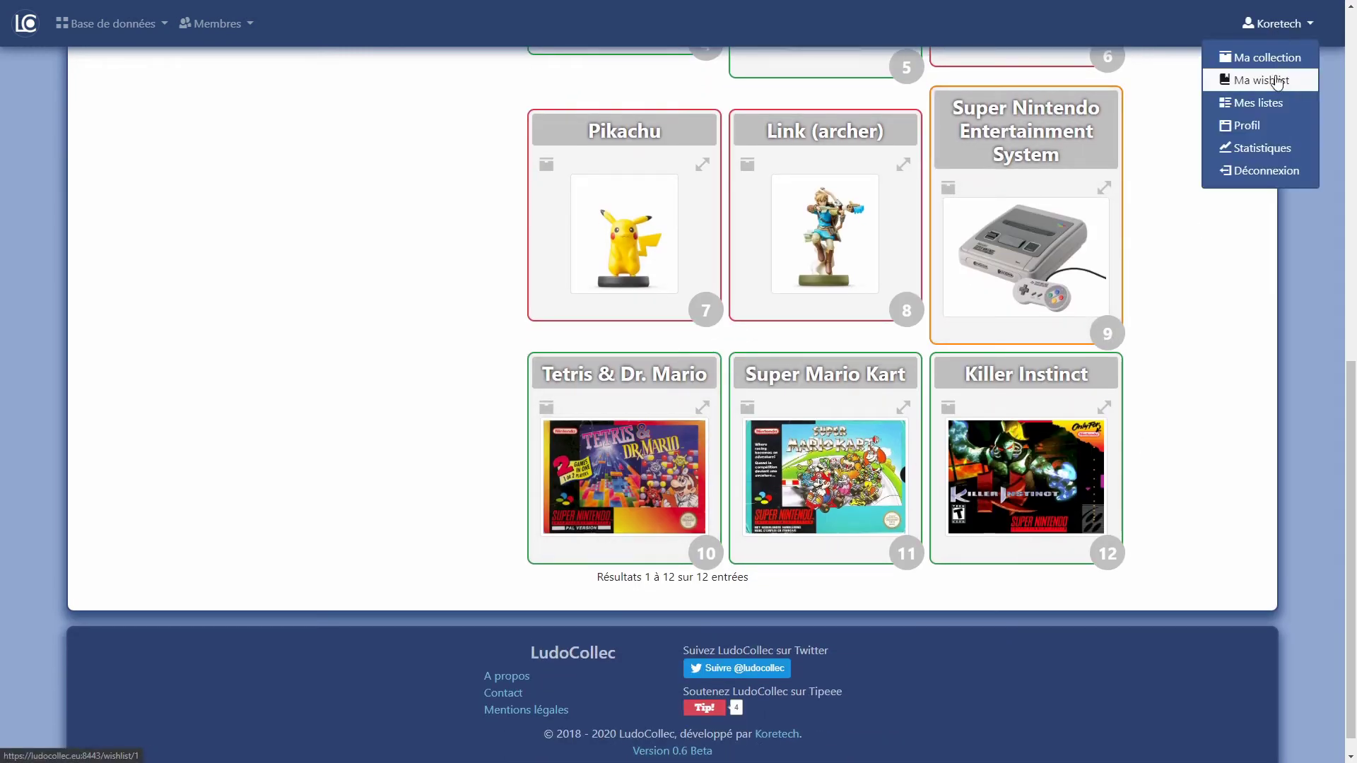
click(1272, 102)
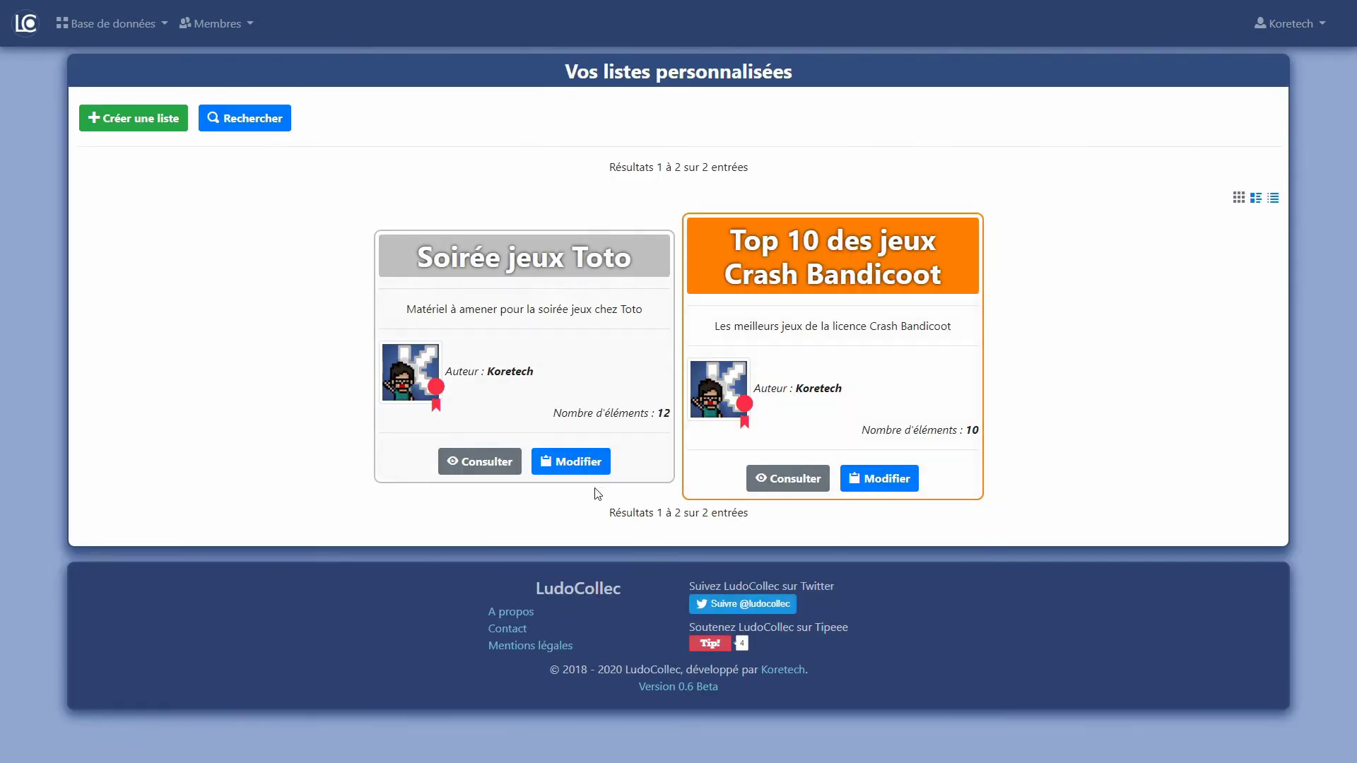
click(592, 469)
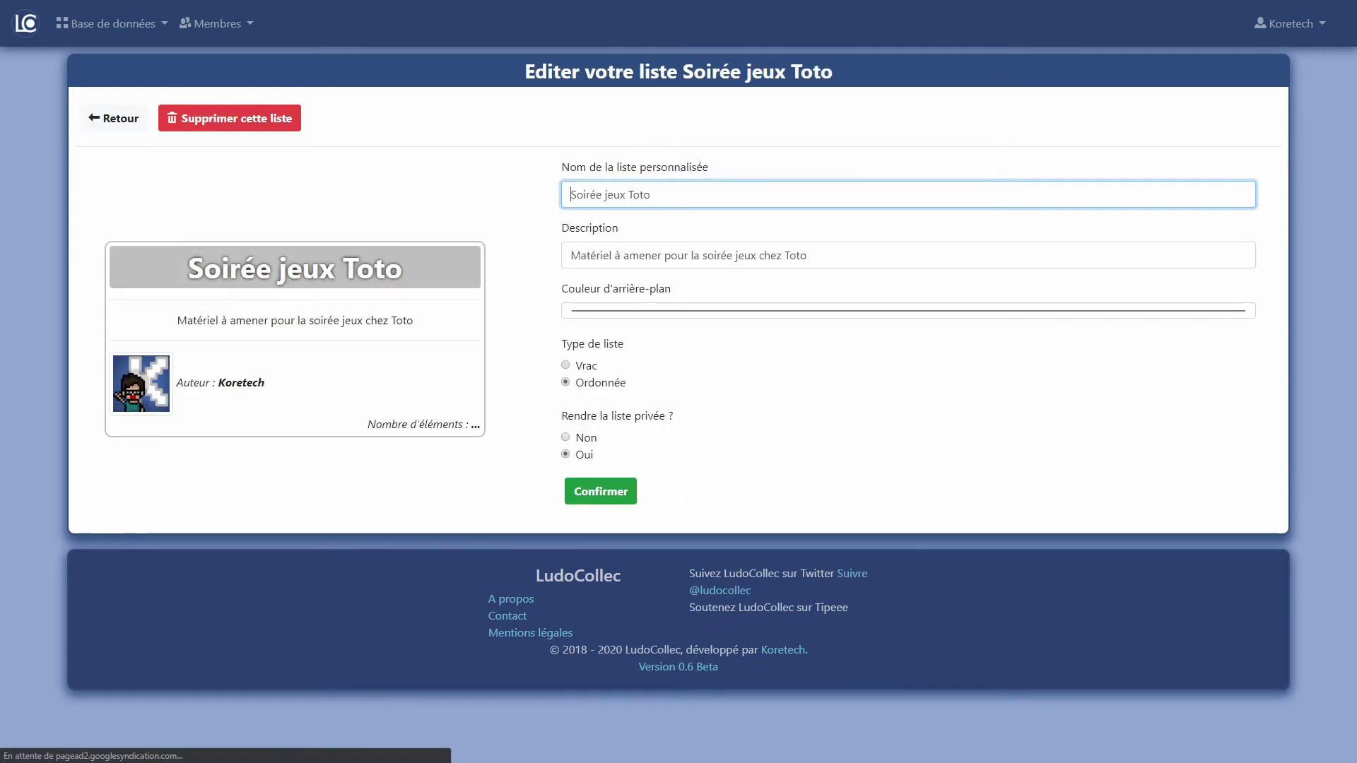
click(565, 365)
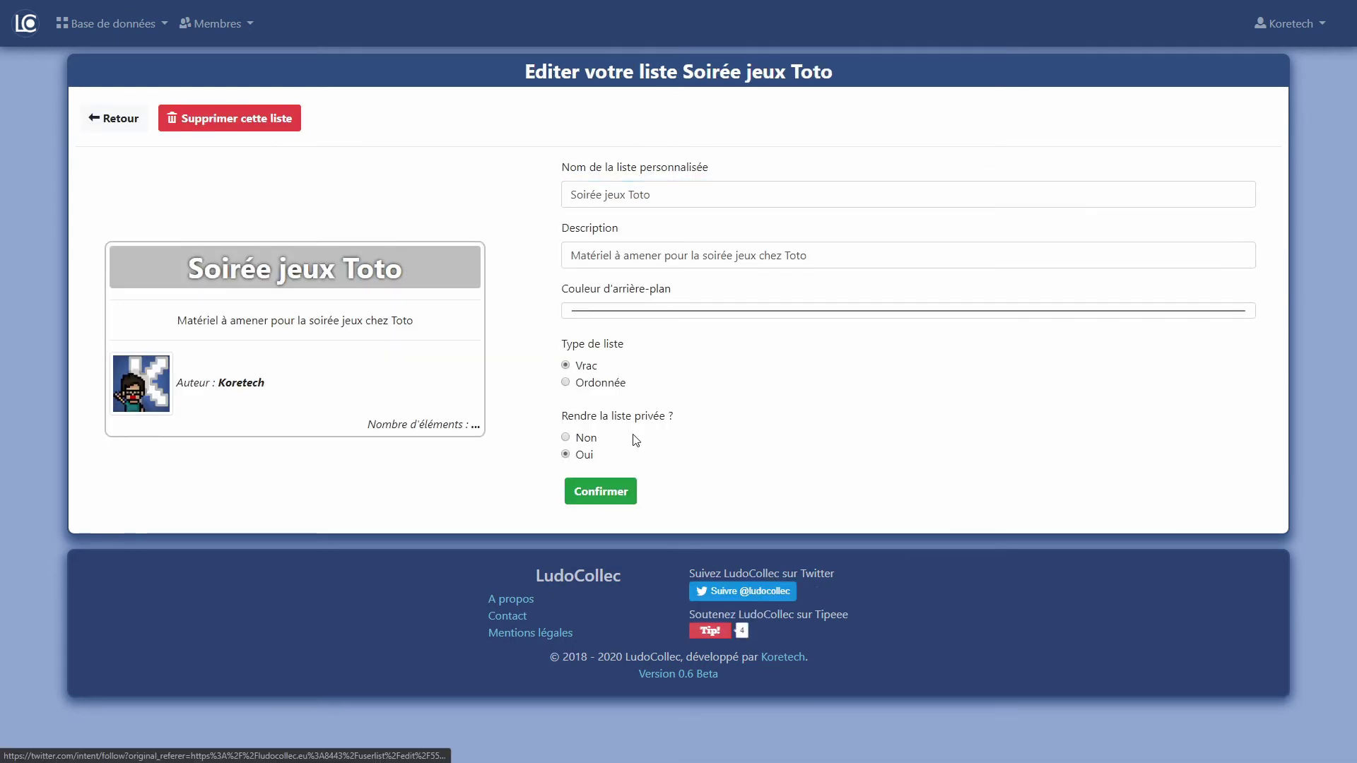
click(625, 495)
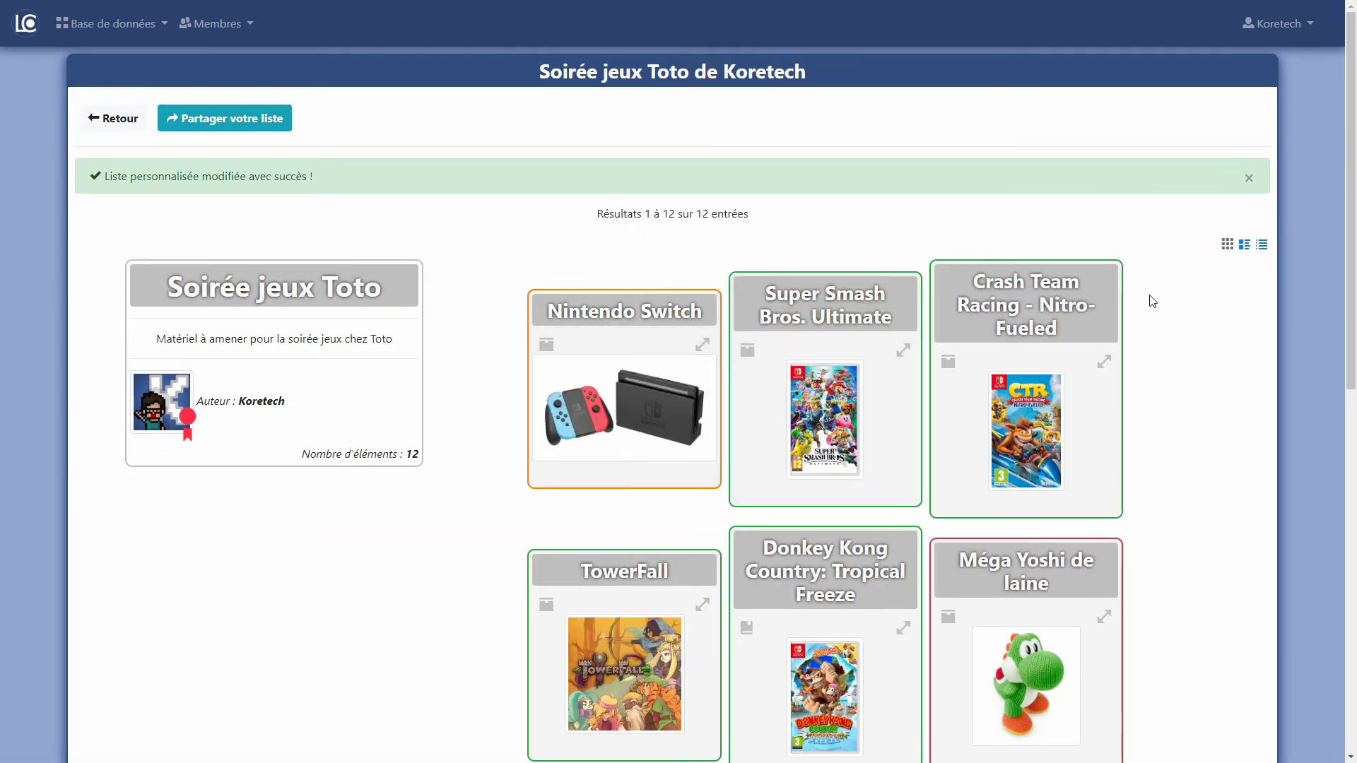
Step: Look through the entries of Soirée jeux Toto as a Vrac list to check their order and numbering
scroll(1152, 302, down, 3)
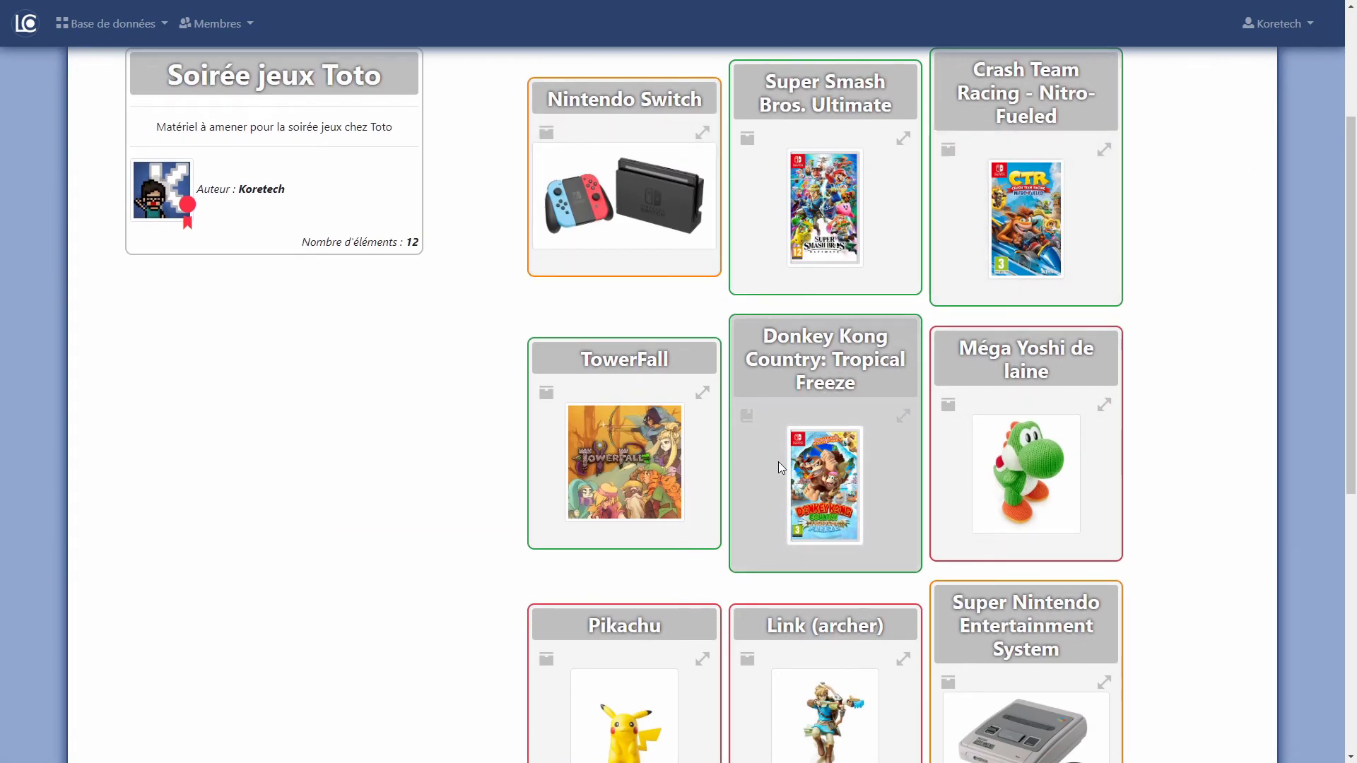
scroll(536, 448, down, 1)
scroll(679, 438, up, 1)
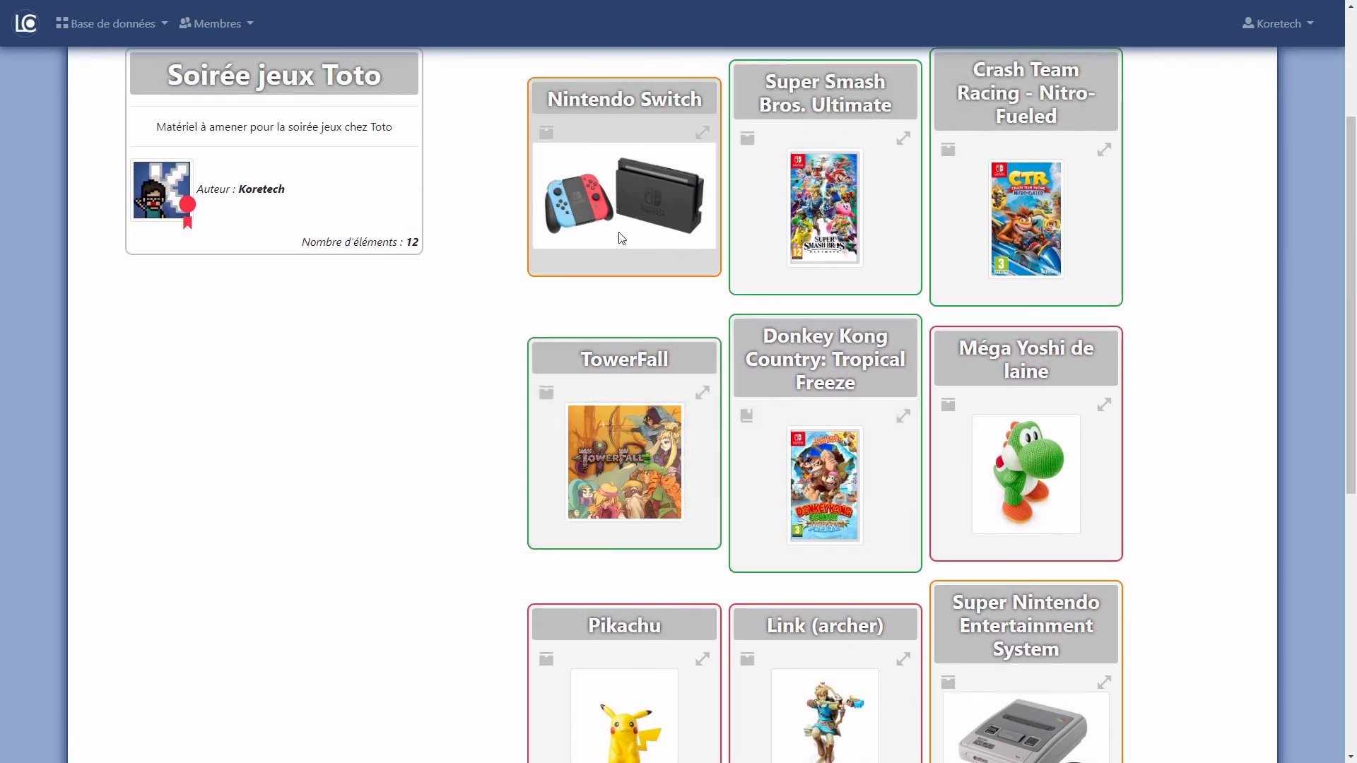
scroll(890, 342, down, 1)
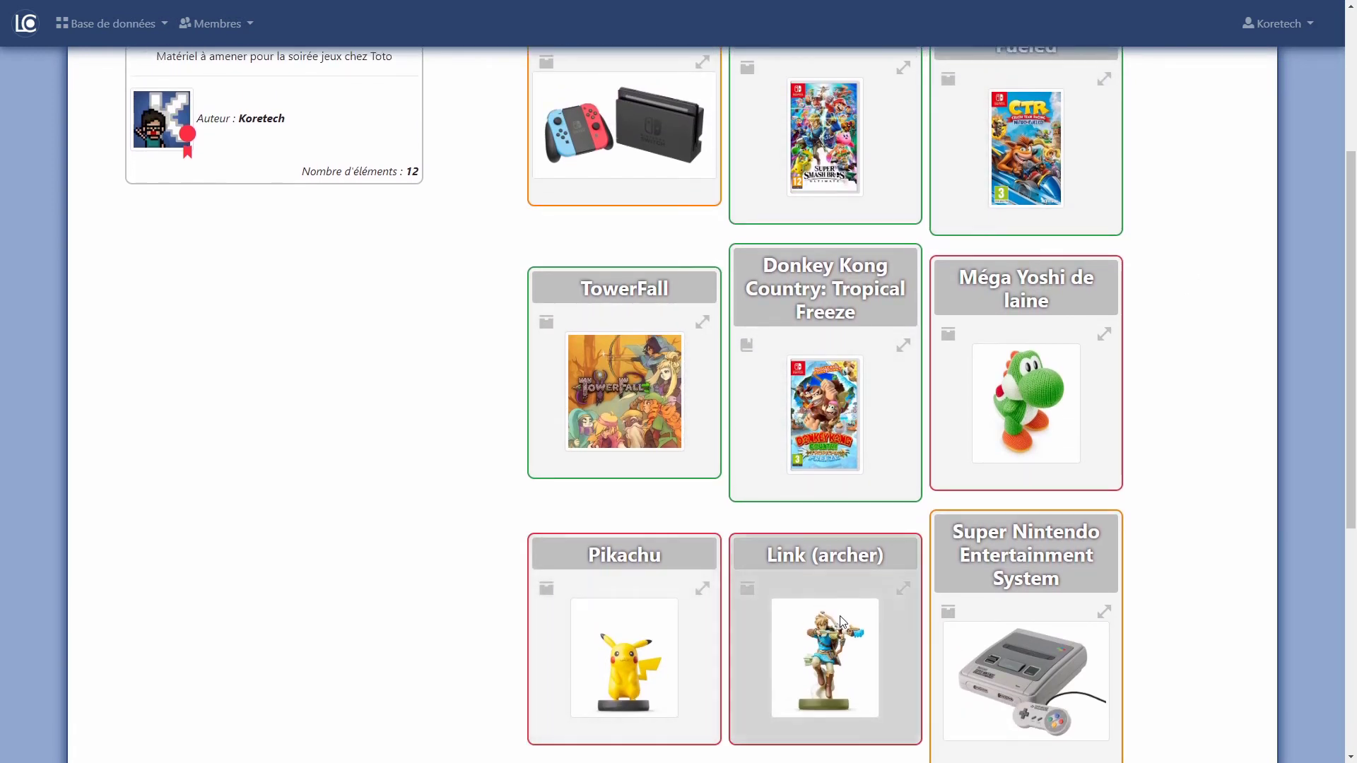
scroll(912, 607, down, 4)
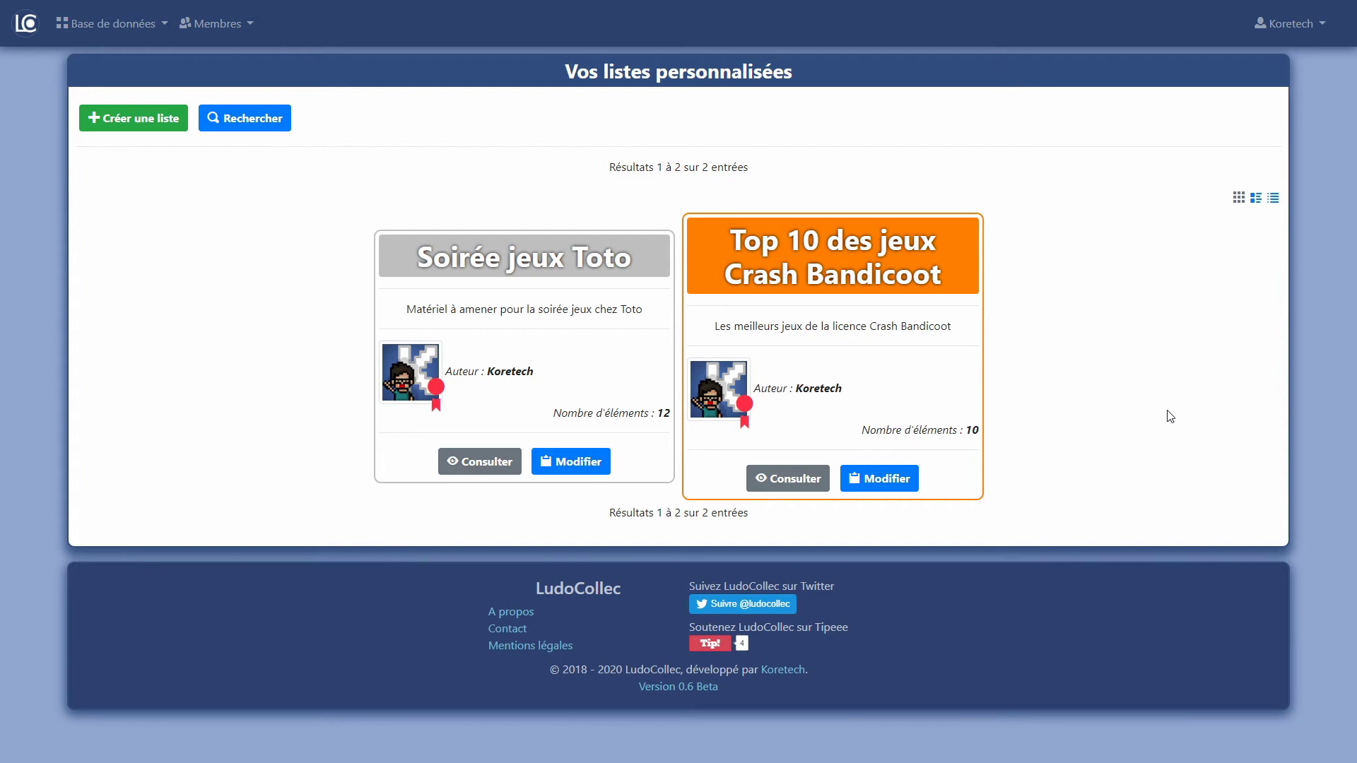
Step: Consult the Top 10 des jeux Crash Bandicoot list and the Soirée jeux Toto list from the personal lists
click(792, 478)
click(497, 463)
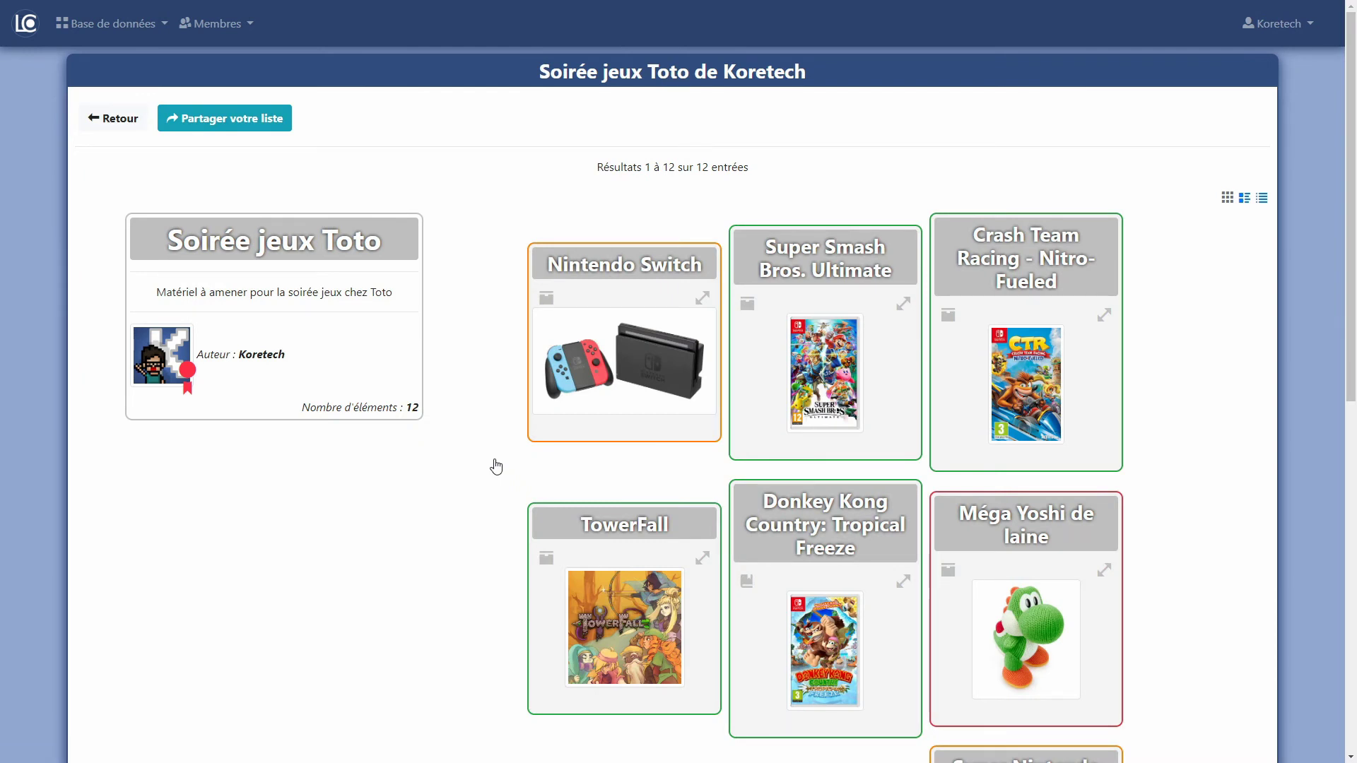
Step: Look through the custom lists shared by all members to check which personal lists are publicly shown
click(216, 23)
click(223, 104)
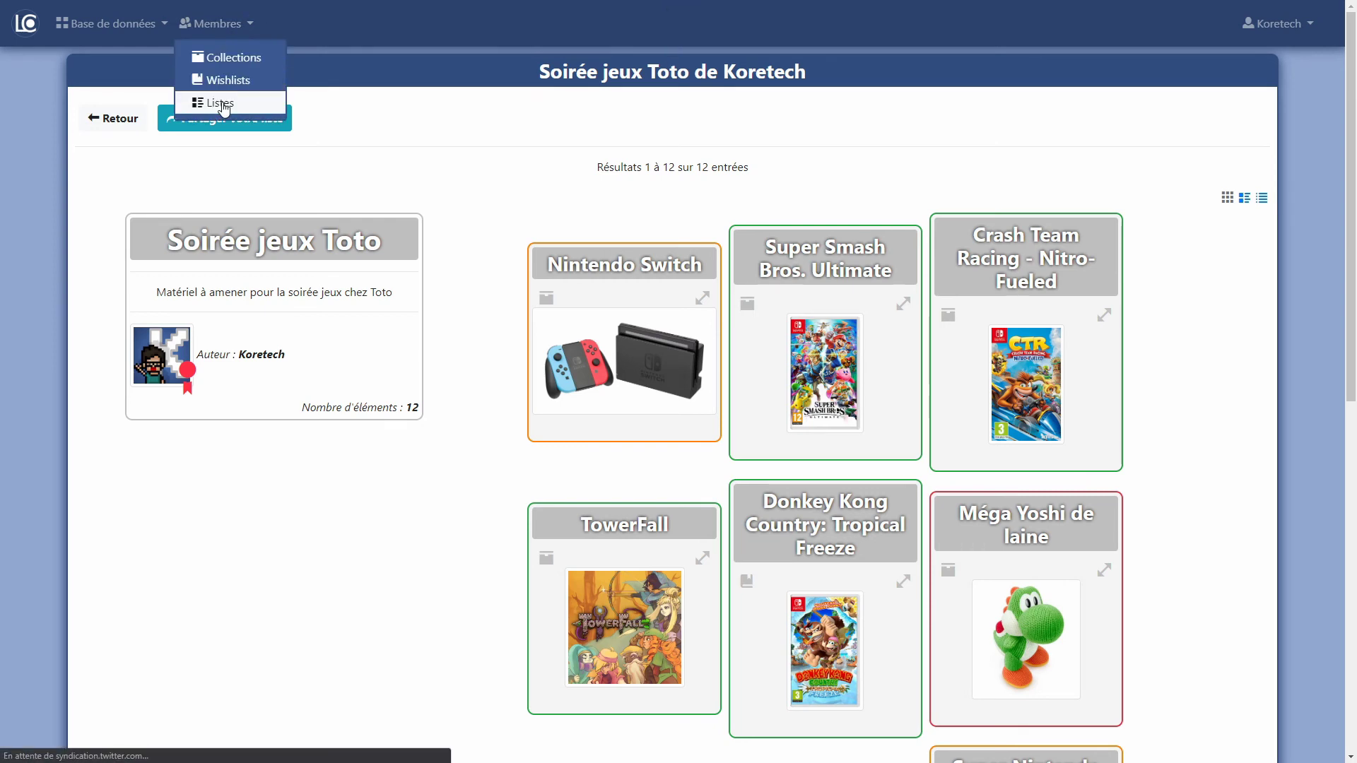
scroll(705, 278, down, 9)
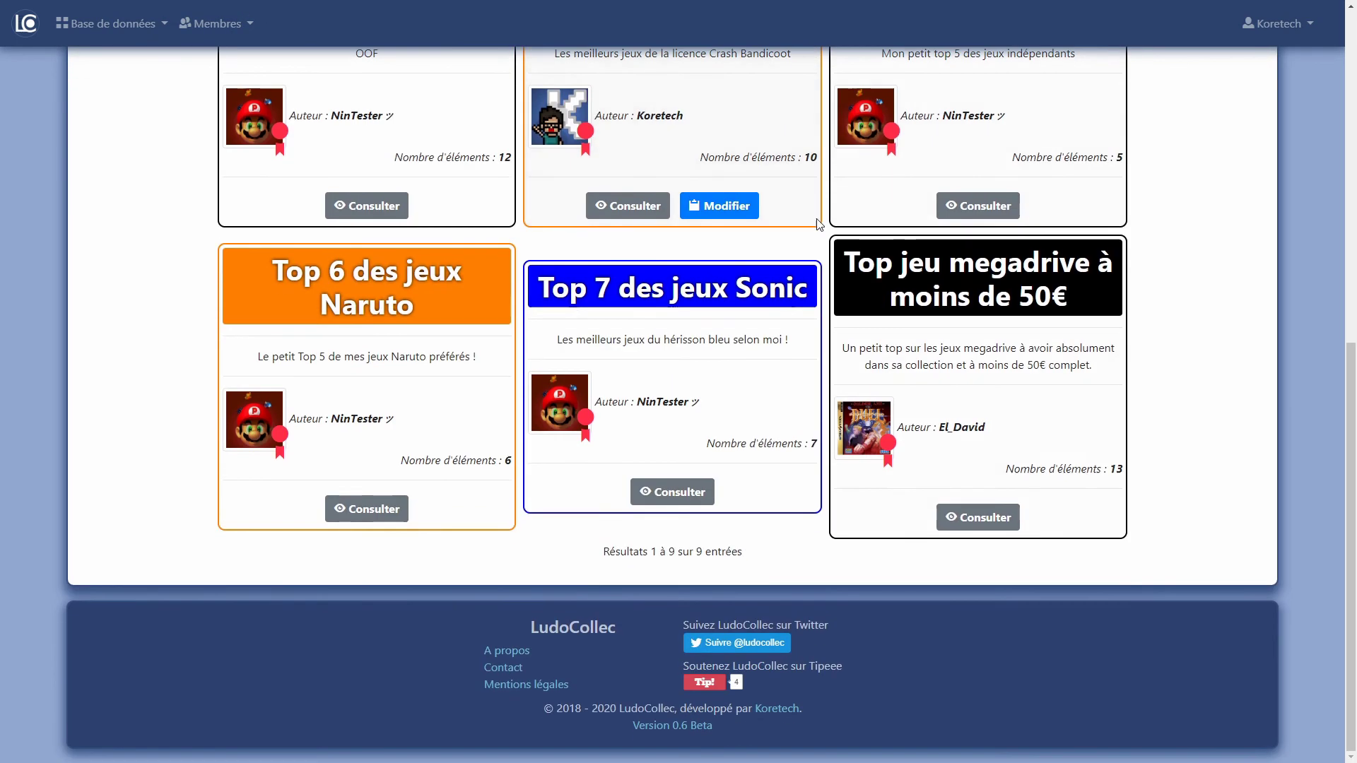
Step: Consult Soirée jeux Toto from the personal lists, display its private sharing link and close the sharing dialog
click(1278, 24)
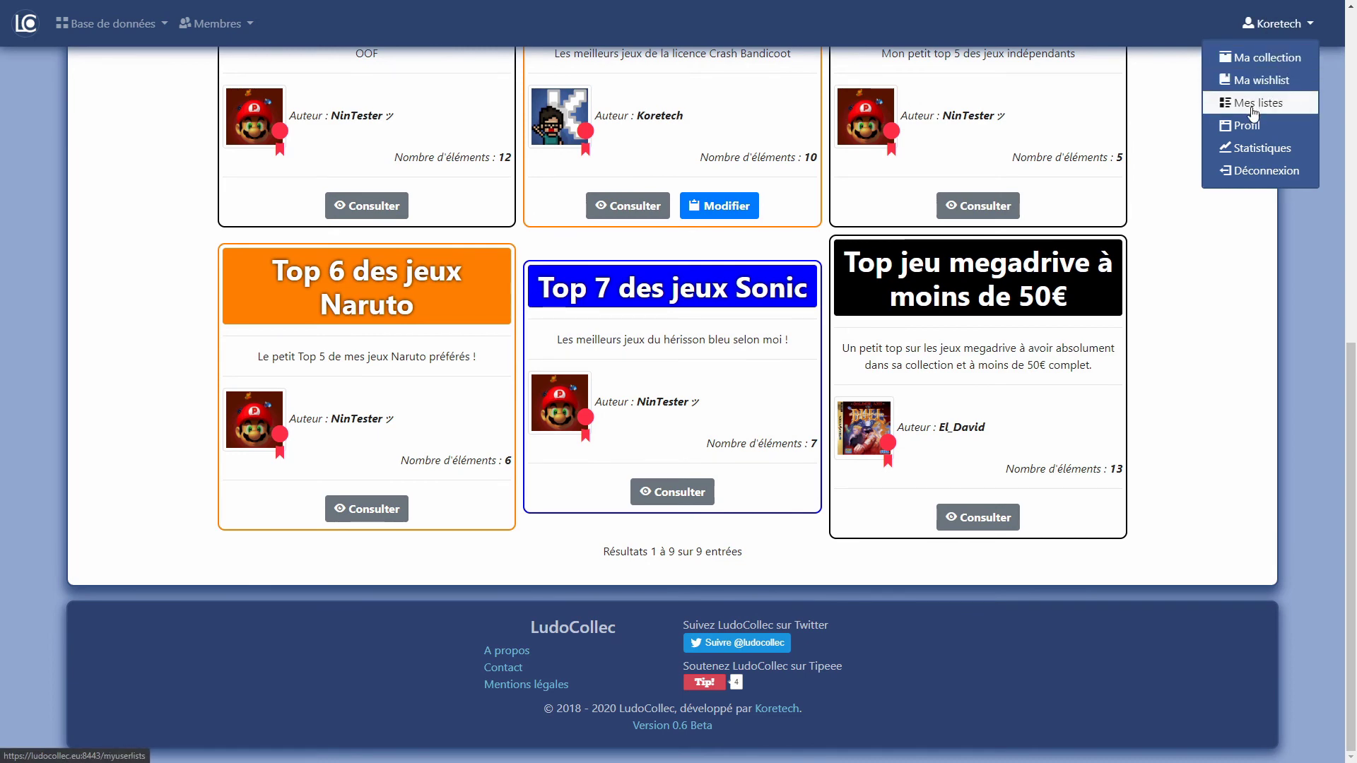
click(1253, 111)
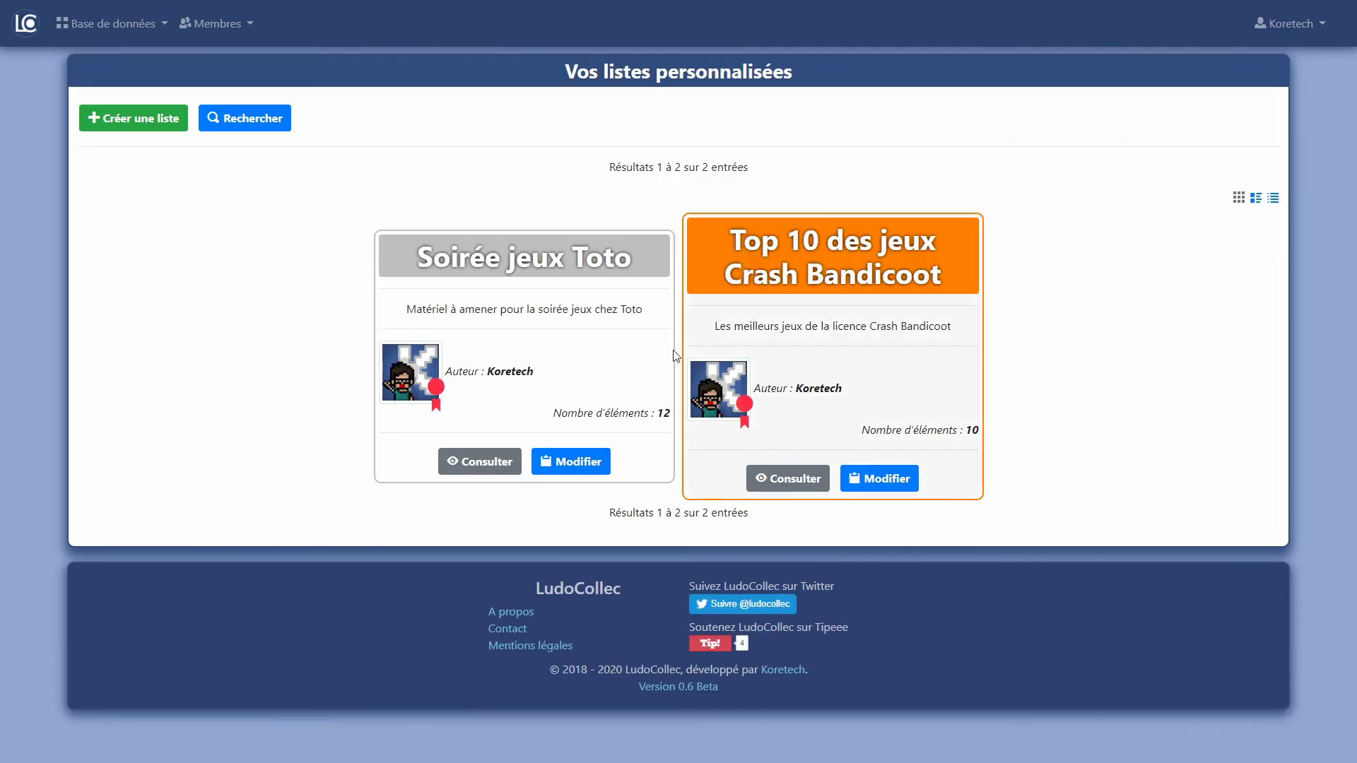
click(466, 461)
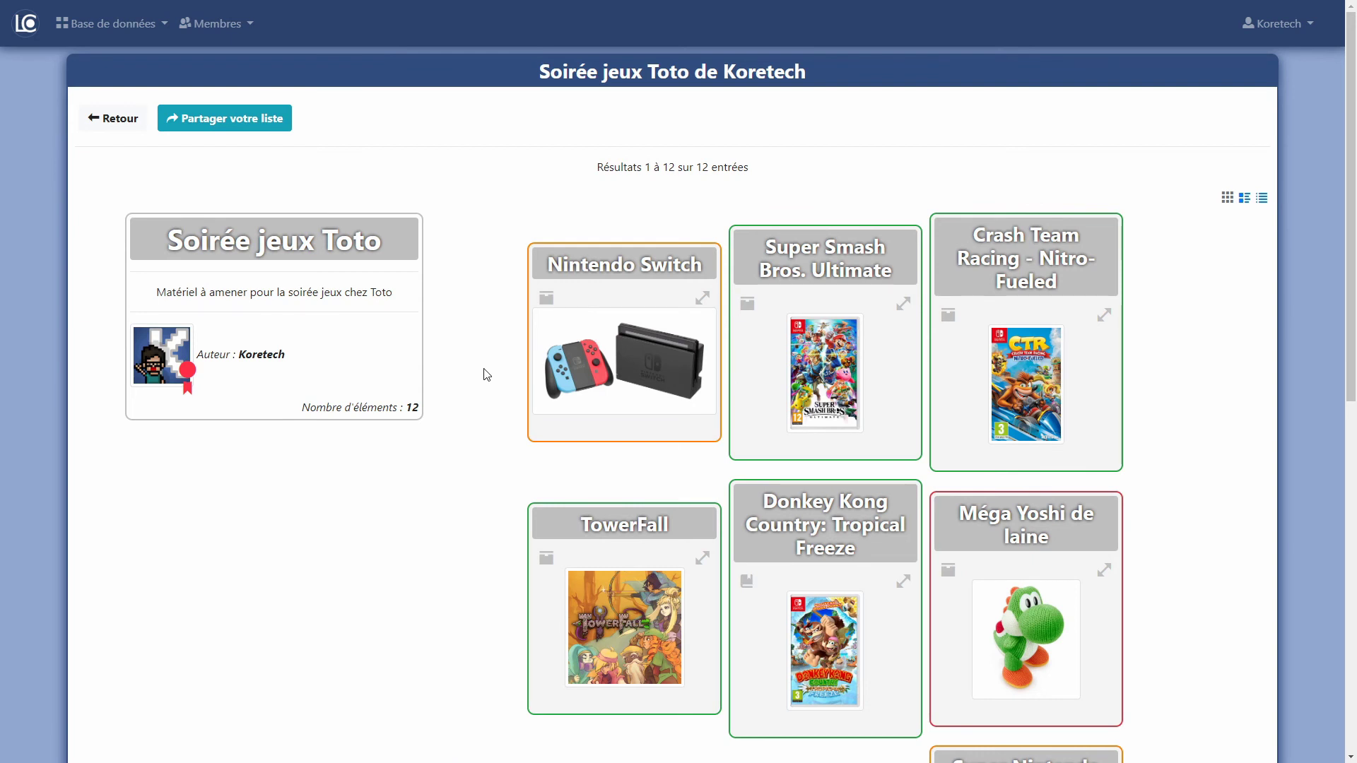
click(203, 127)
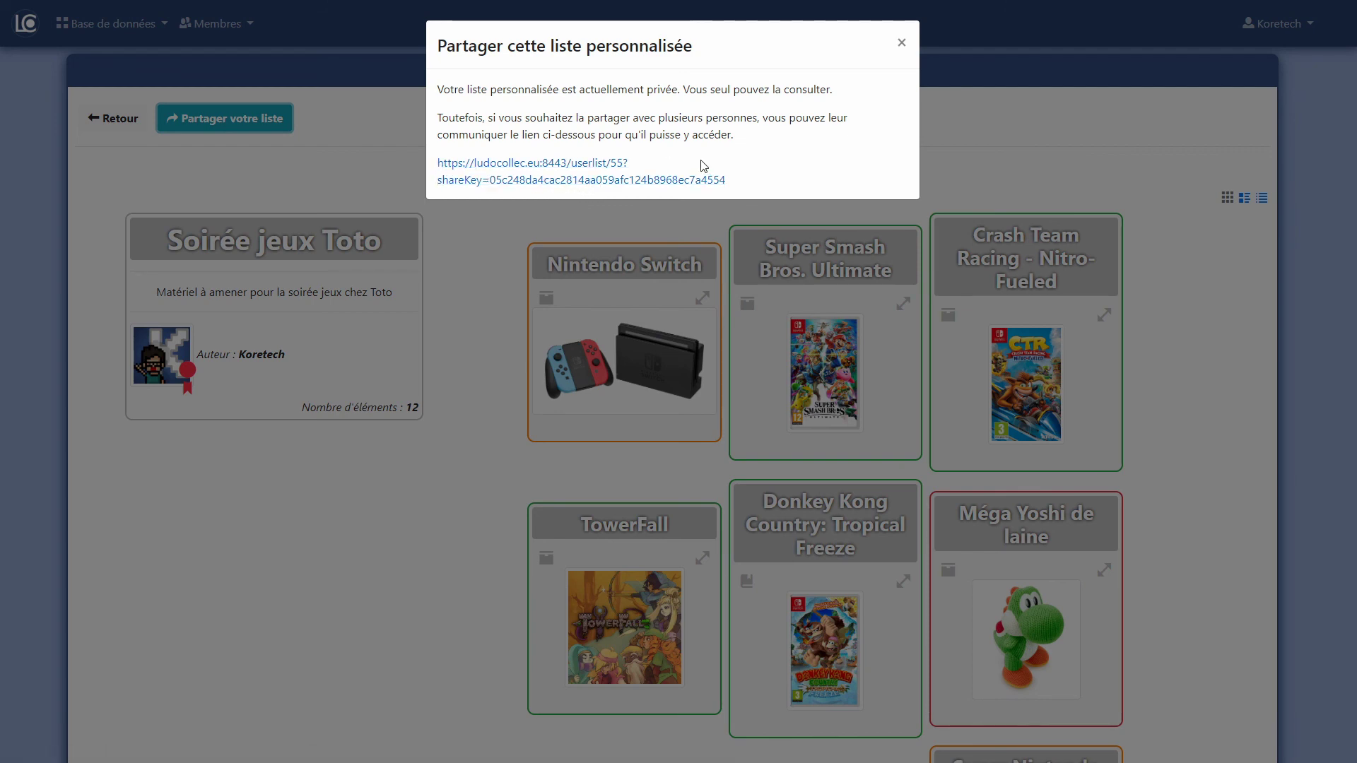
click(494, 289)
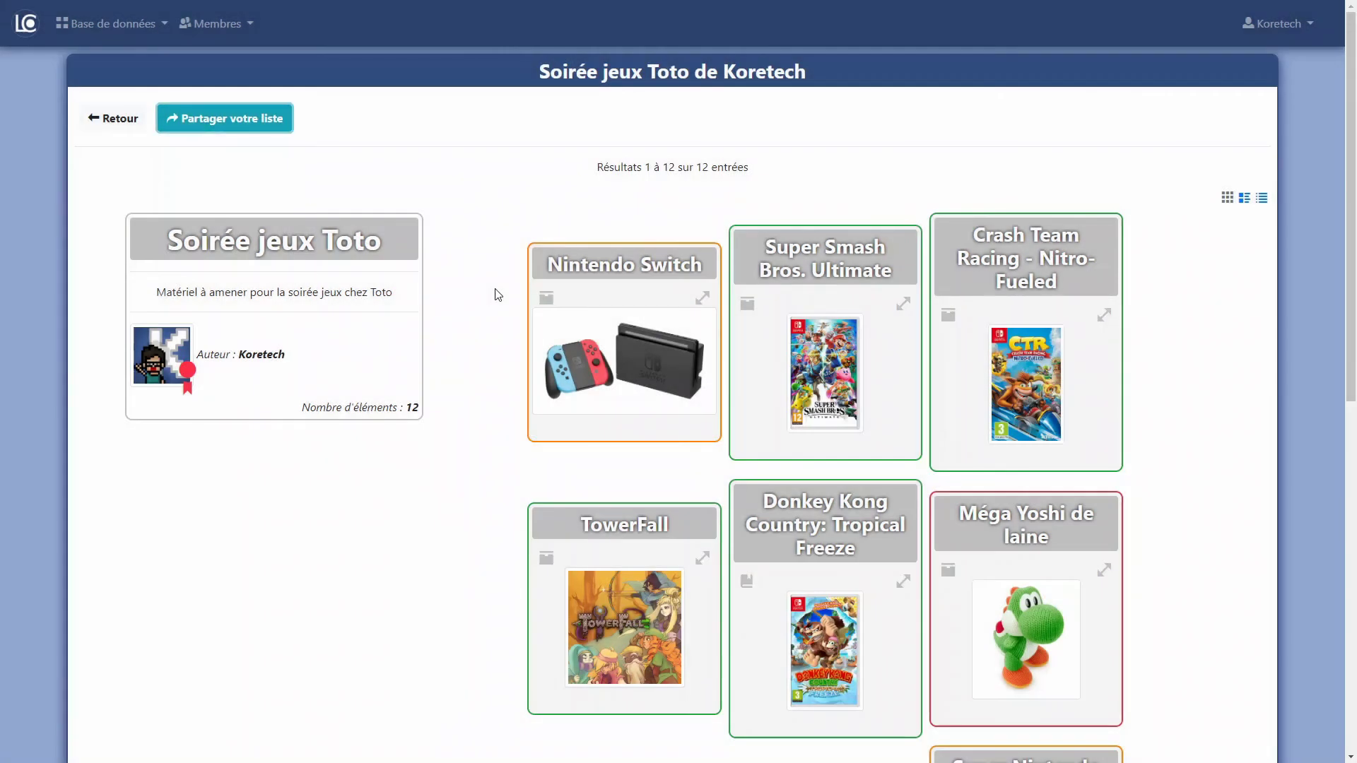